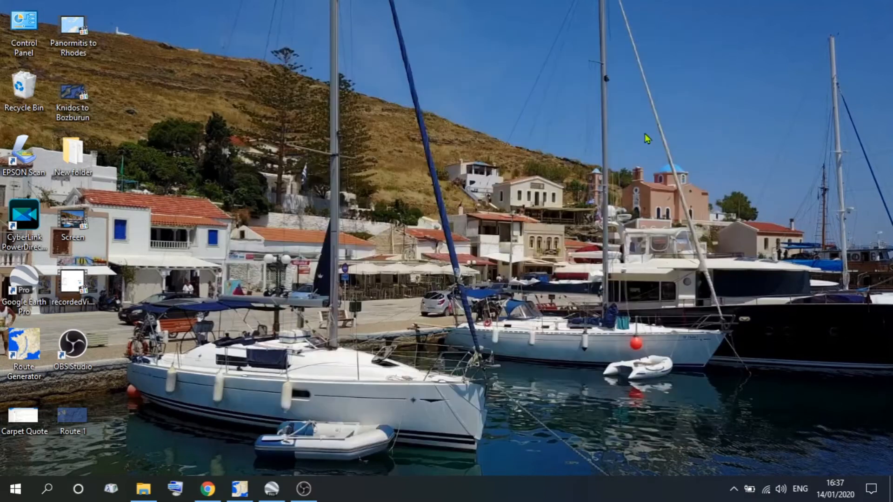
Play the example video "Knidos to Bozburun" from the desktop and close the player.
click(79, 95)
double_click(79, 95)
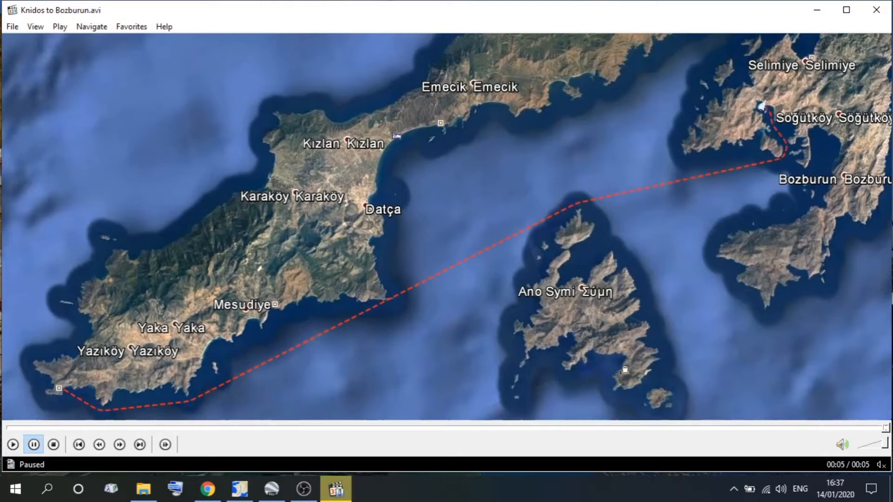
click(876, 16)
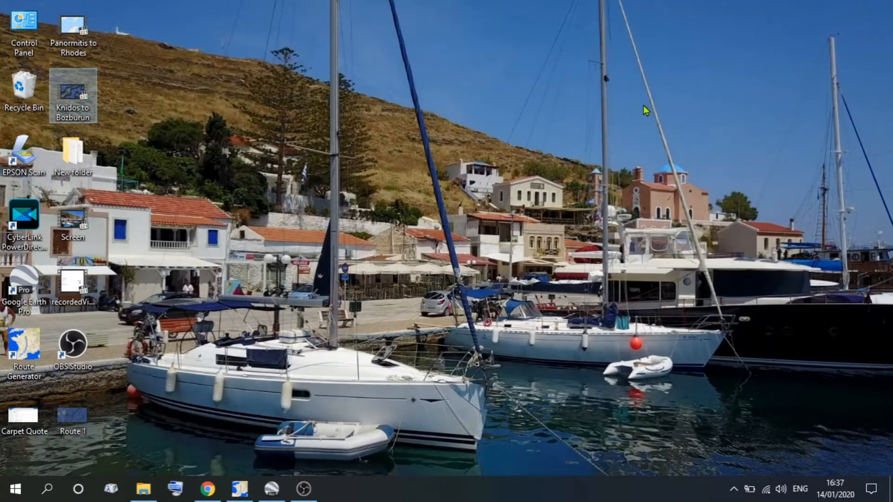
Switch to Route Generator to view its main window and minimize it again.
click(239, 489)
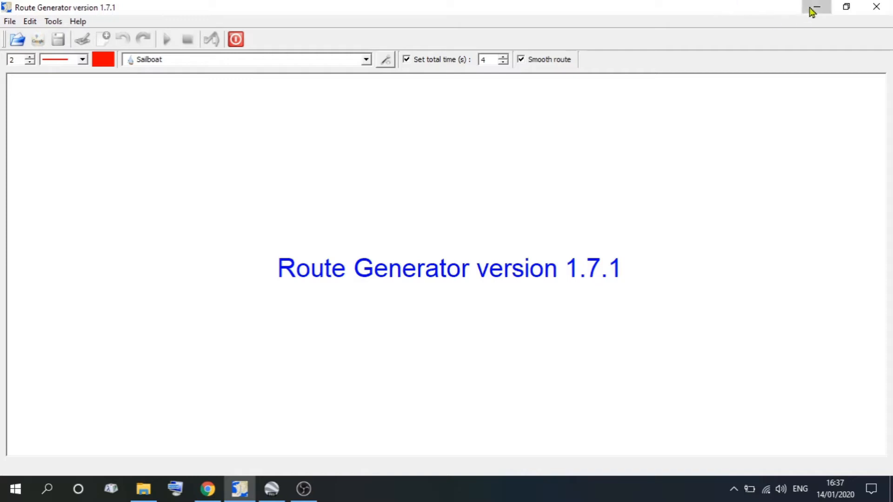
click(817, 7)
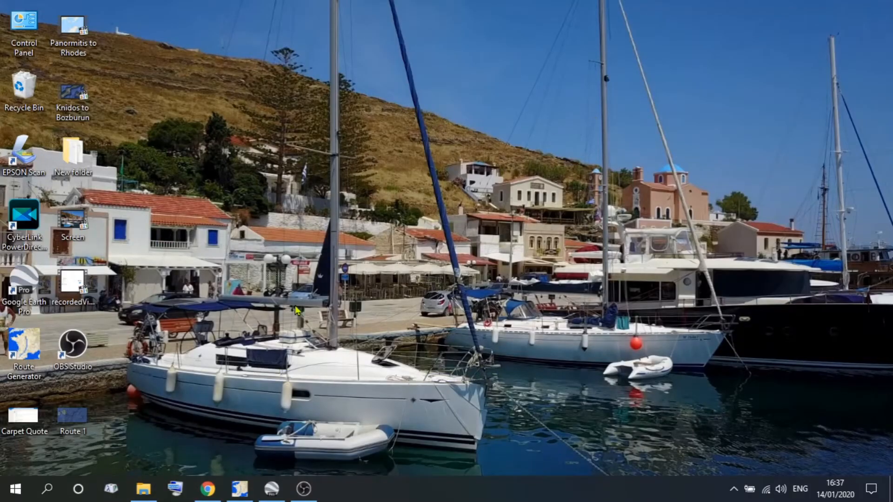
Switch to Chrome and search Google for "route generator", finding the routegenerator.net entry.
click(209, 488)
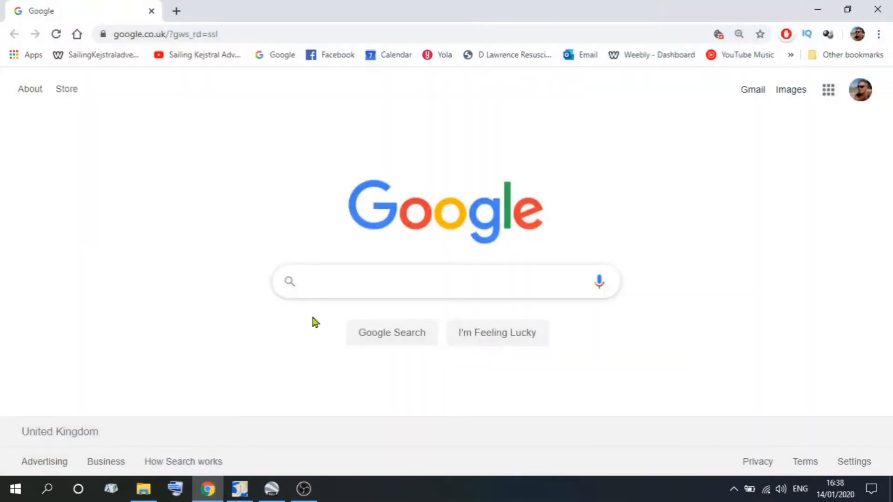
text(rout)
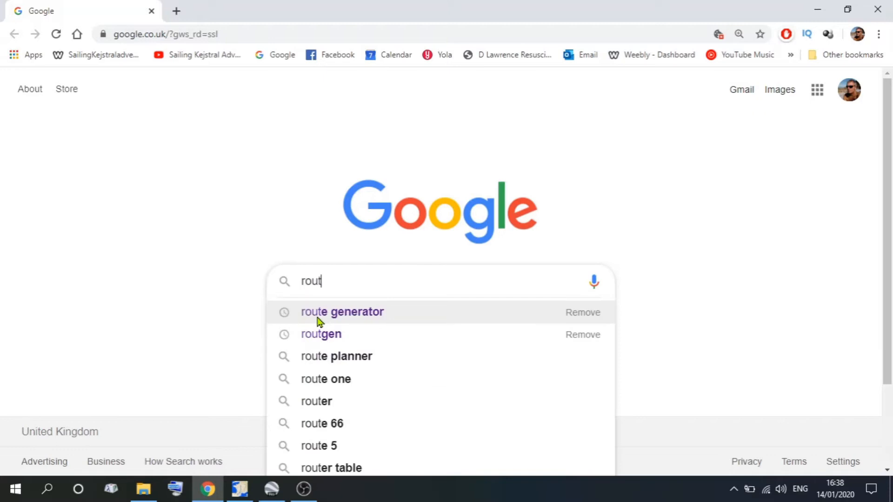
click(330, 315)
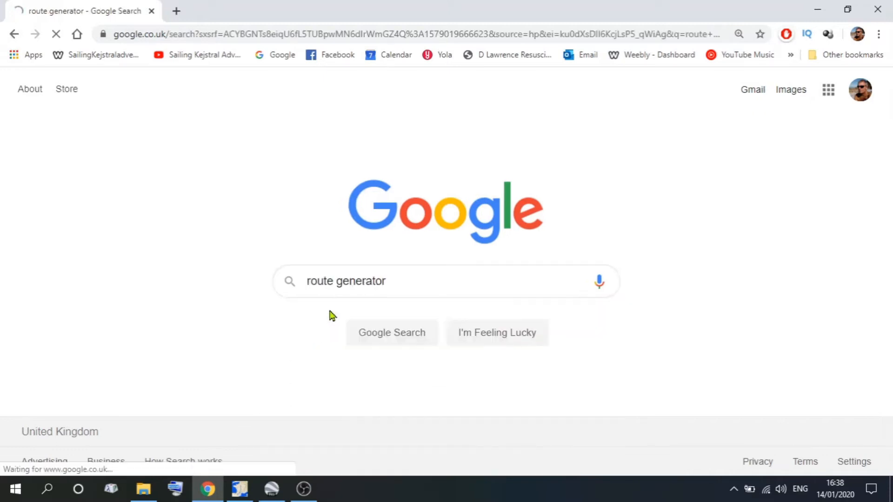
scroll(331, 314, down, 4)
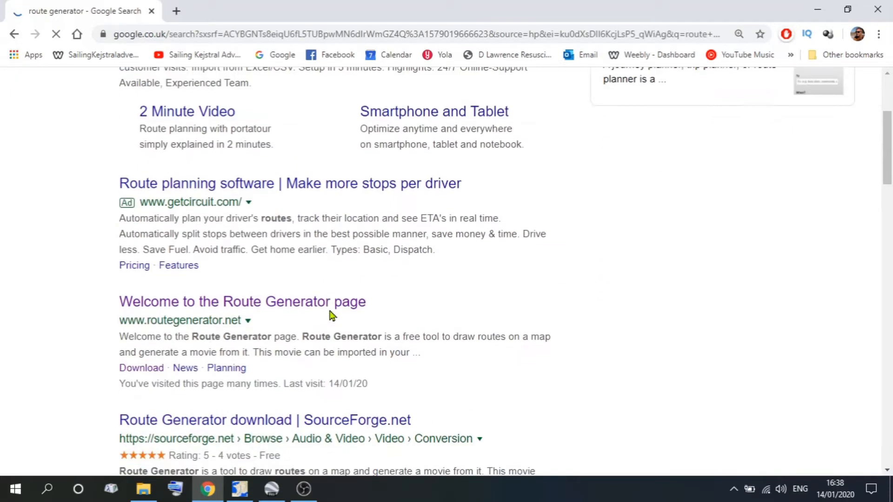
scroll(331, 315, down, 1)
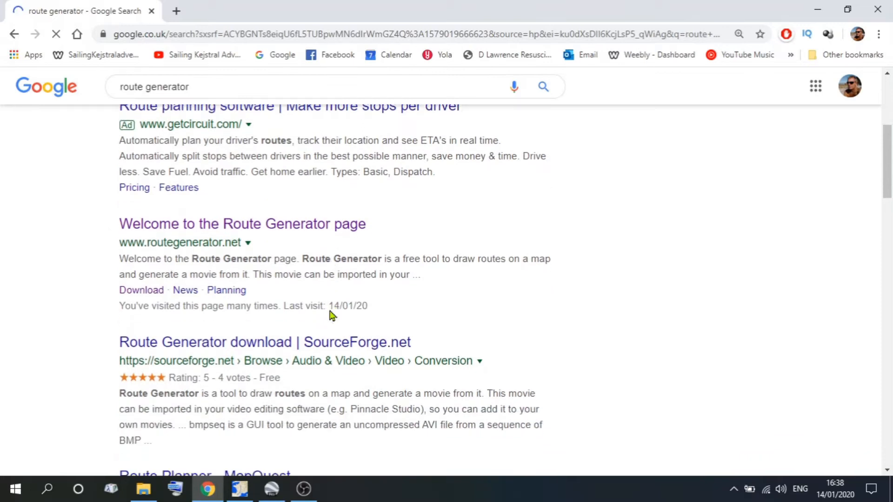
View the Download page of the routegenerator.net website and minimize the browser.
click(269, 225)
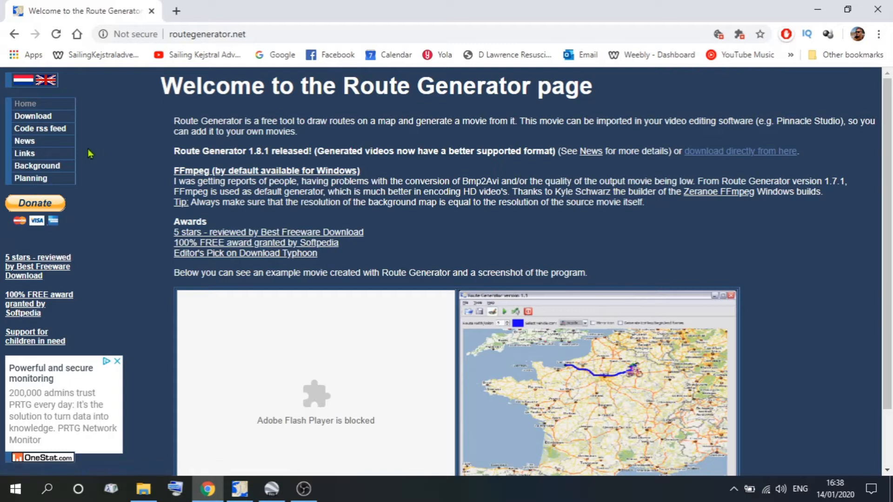
click(45, 120)
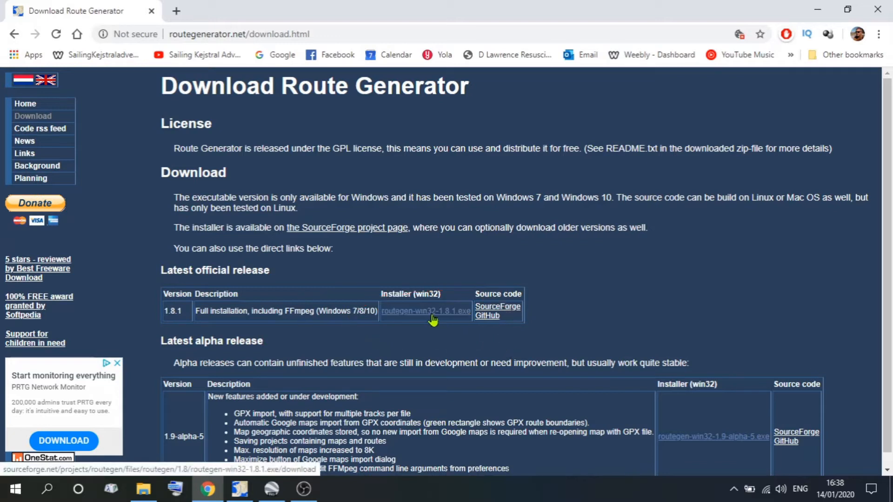
click(817, 9)
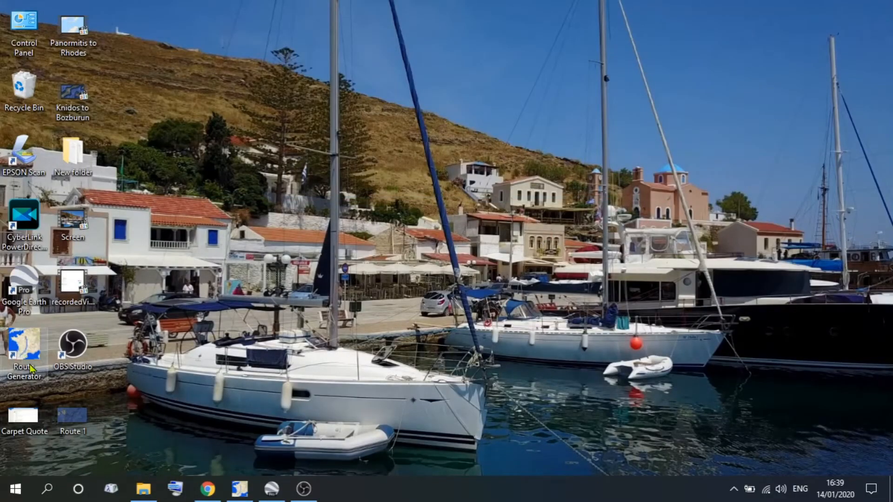
click(241, 489)
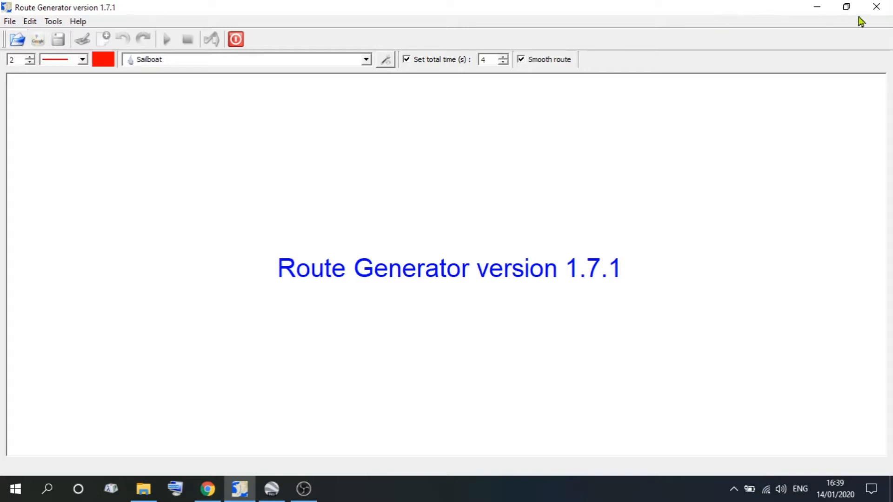
click(817, 7)
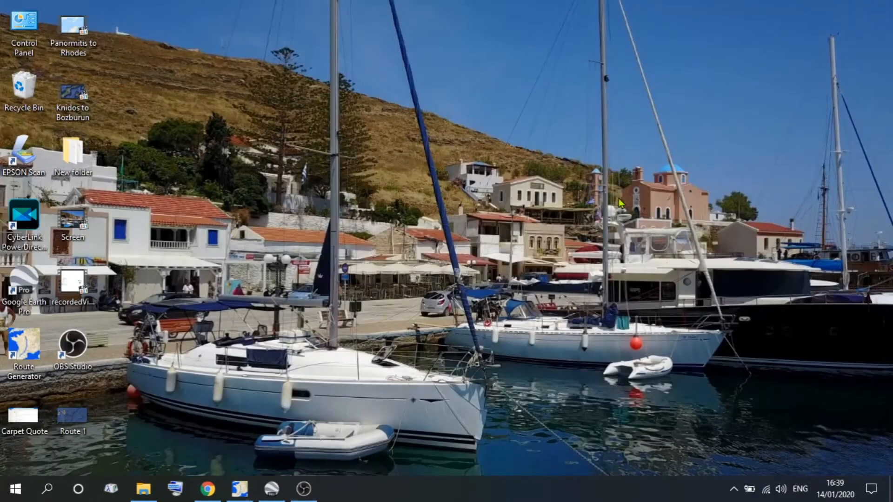
Switch to Google Earth Pro and frame the map on the Greek islands from Paros and Naxos to Aegiali and Chora.
mouse_move(272, 497)
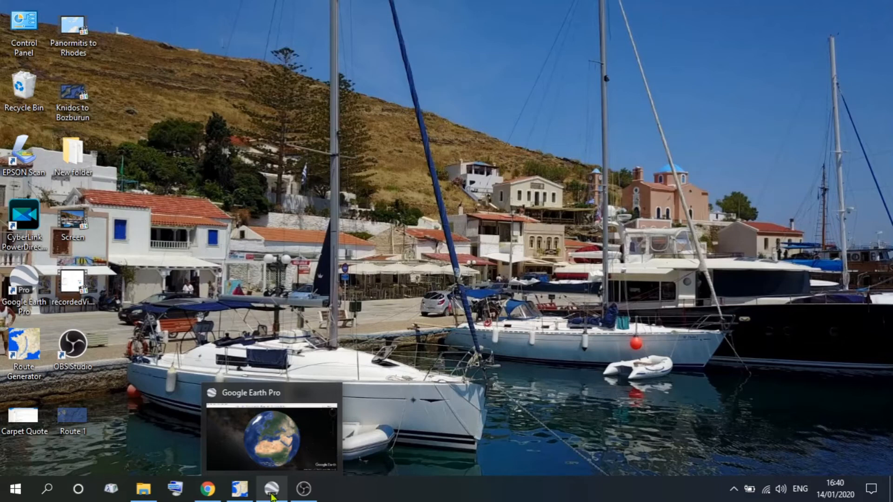
click(272, 491)
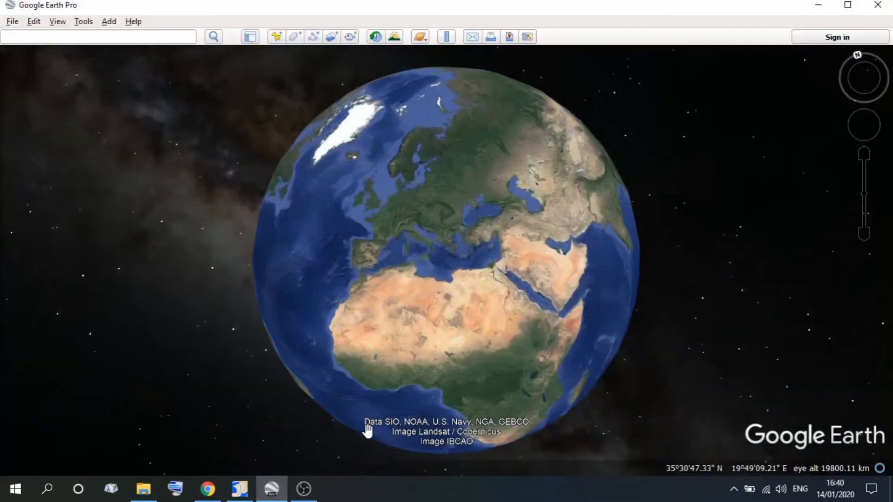
scroll(463, 243, up, 3)
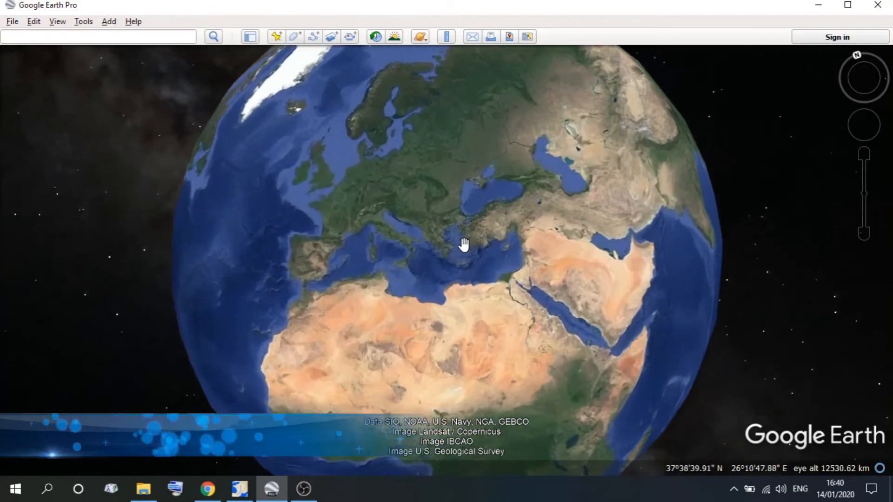
scroll(463, 243, up, 5)
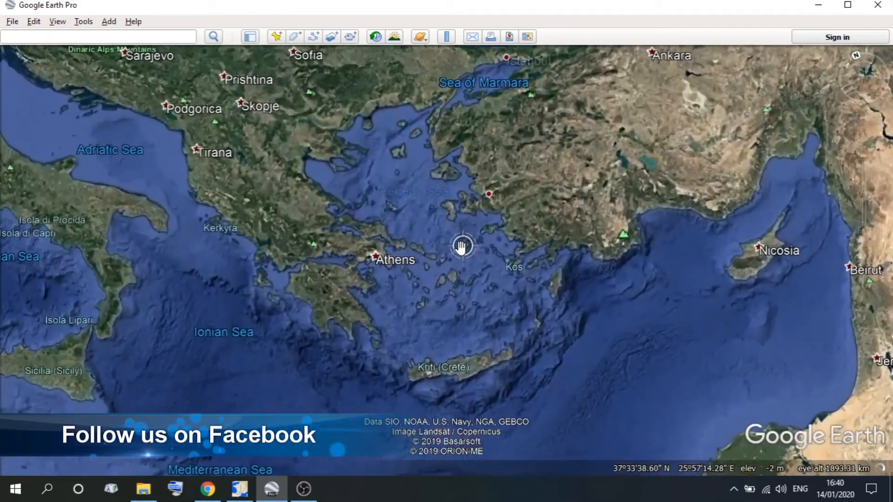
scroll(460, 247, up, 5)
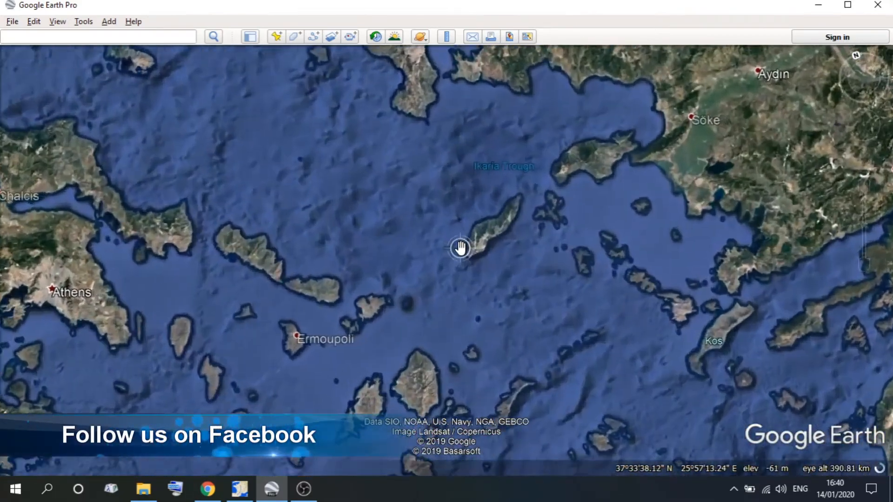
drag(450, 345, 366, 158)
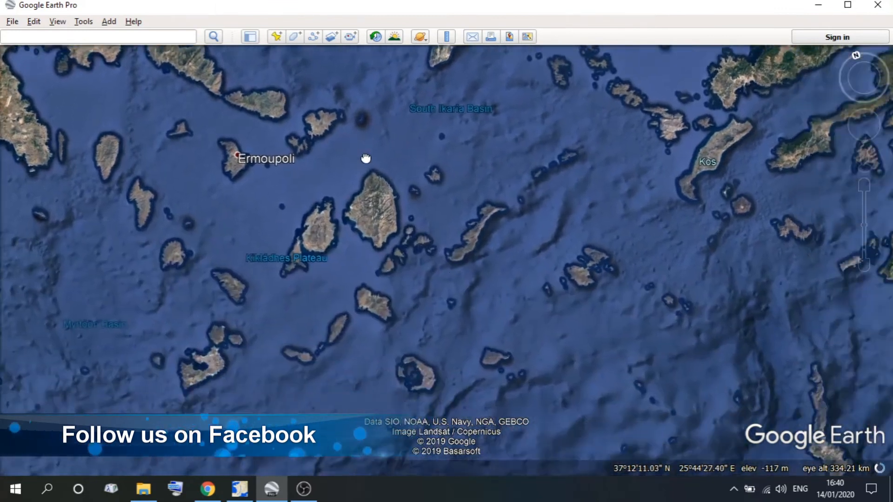
scroll(365, 158, up, 4)
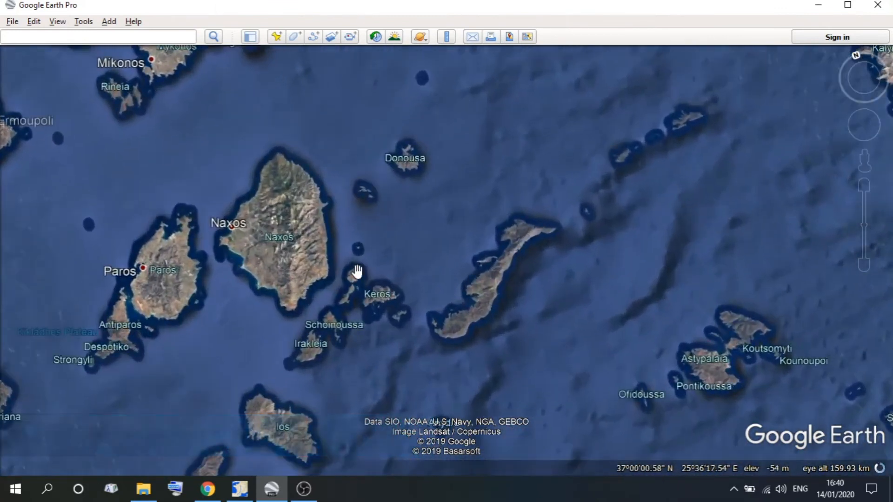
drag(357, 272, 349, 231)
scroll(357, 230, up, 3)
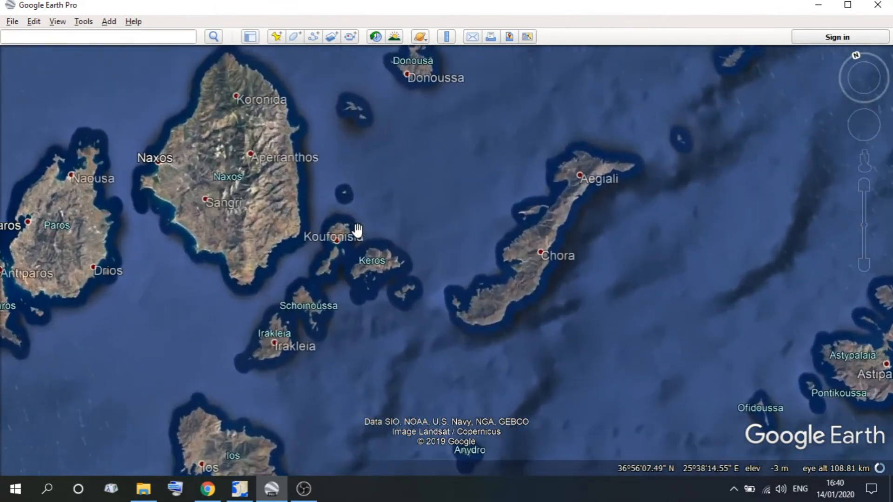
drag(392, 197, 393, 263)
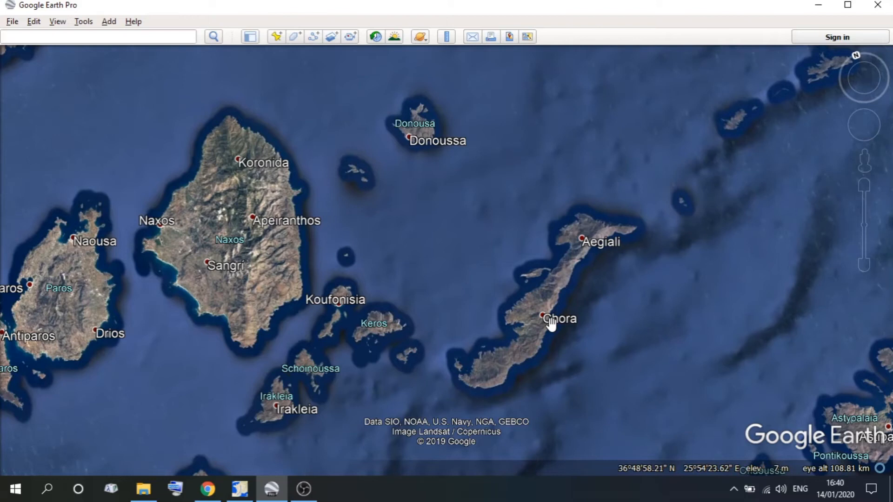
drag(551, 324, 571, 325)
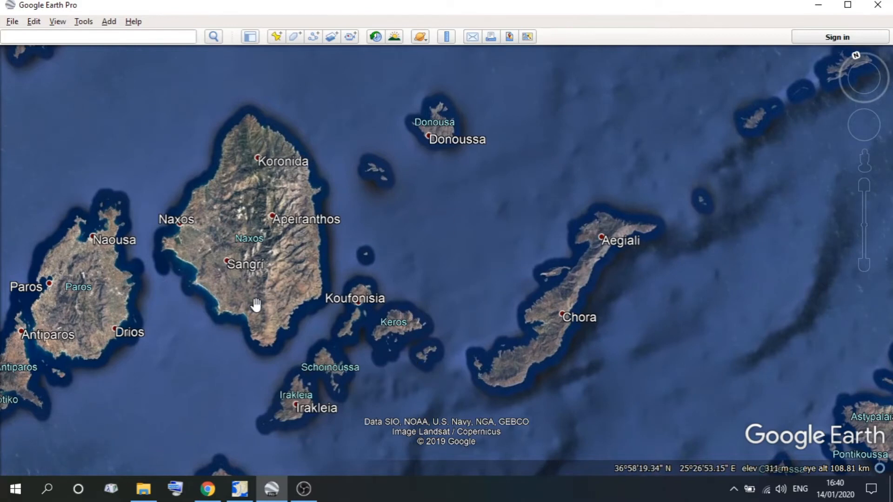
Launch the Snipping Tool and capture the map area spanning Naxos, Donoussa, Irakleia and the island with Aegiali and Chora.
click(47, 489)
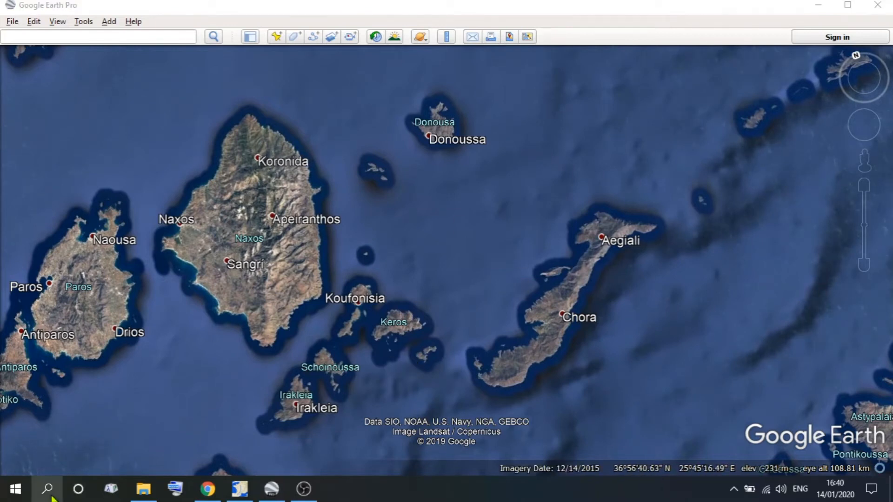
text(s)
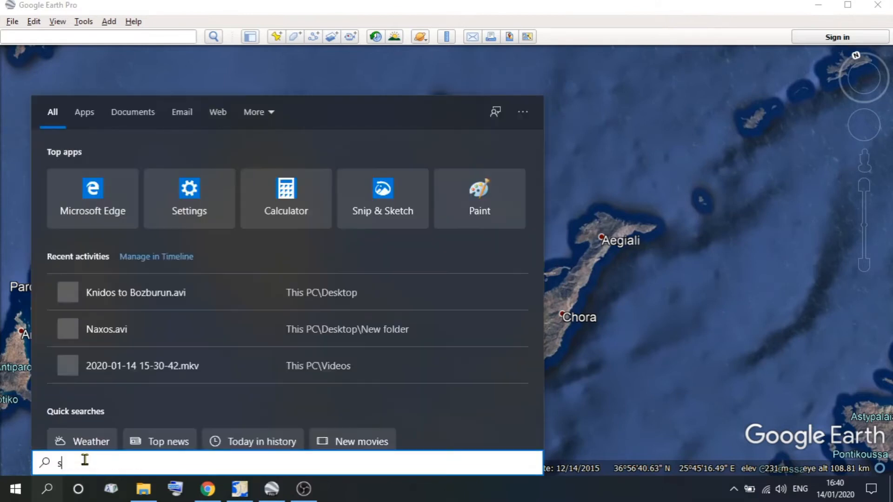
text(ni)
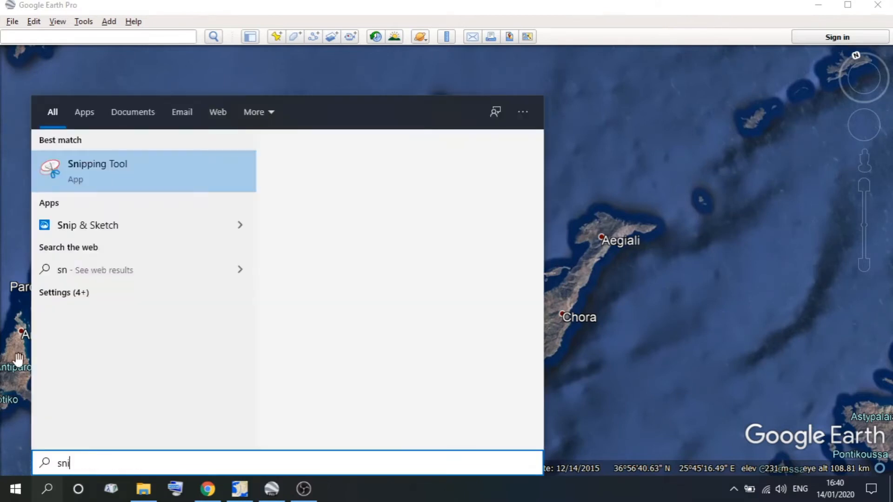
click(110, 172)
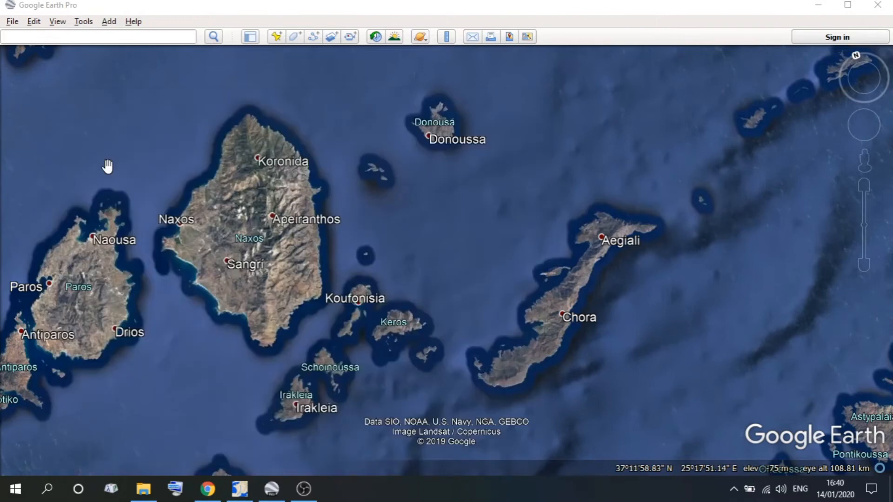
click(727, 36)
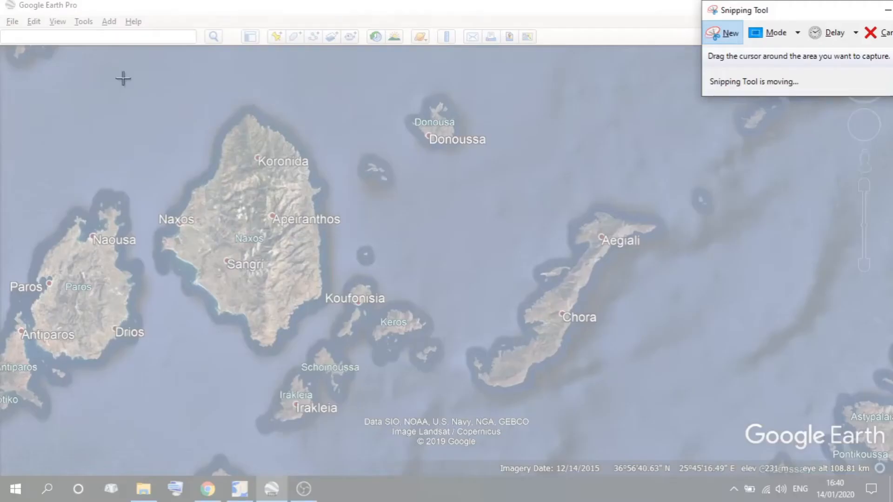
drag(109, 51, 687, 456)
drag(697, 449, 691, 450)
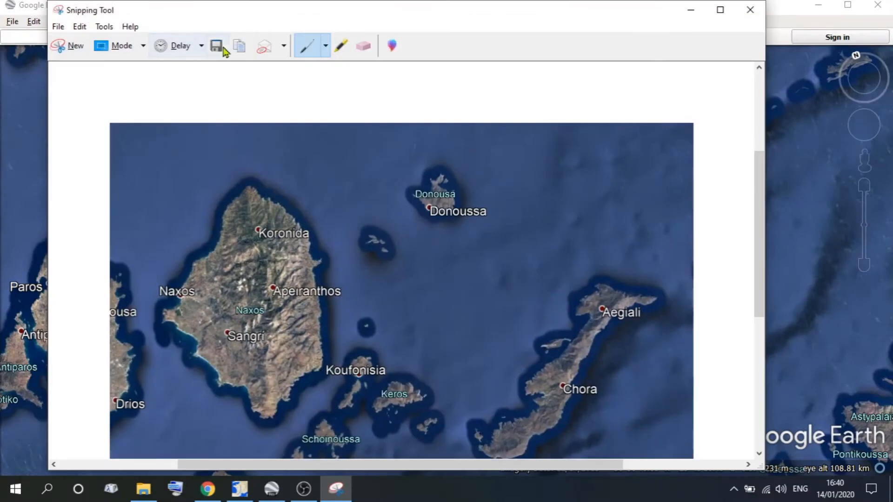
Save the snip to the Desktop as a JPEG file named Naxos, close the Snipping Tool and minimize Google Earth Pro.
click(217, 46)
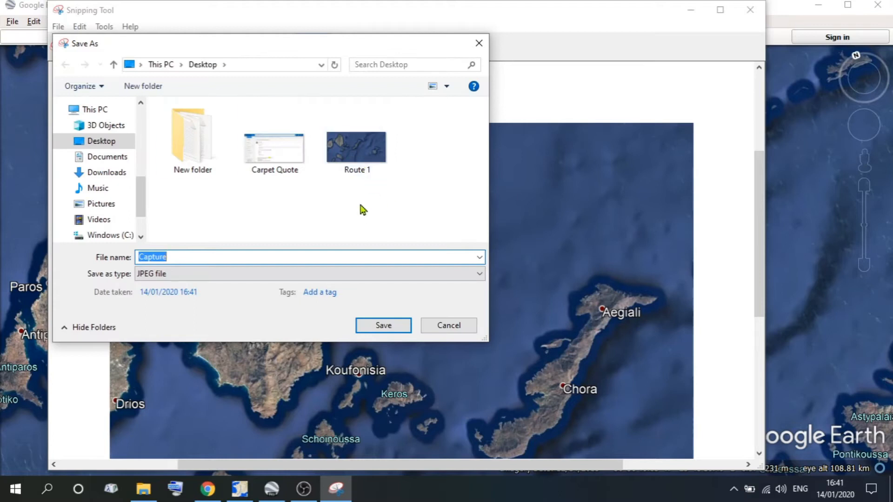
click(189, 258)
double_click(188, 259)
text(Naxos)
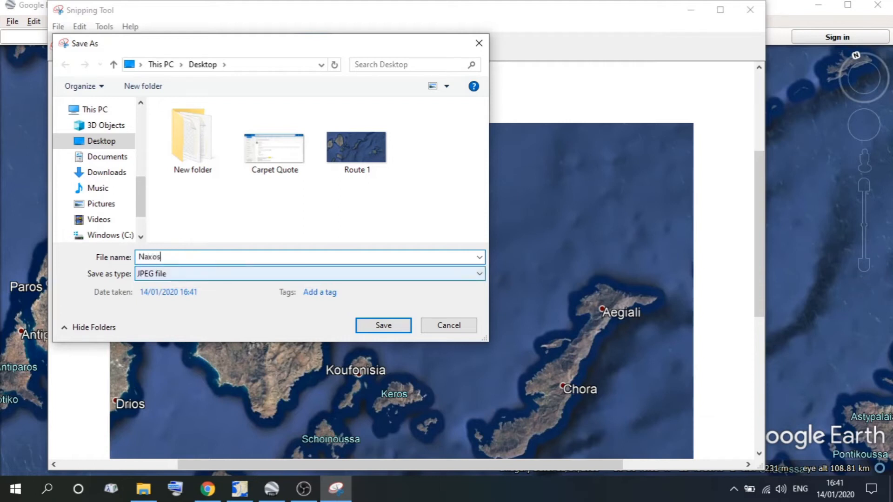
click(391, 325)
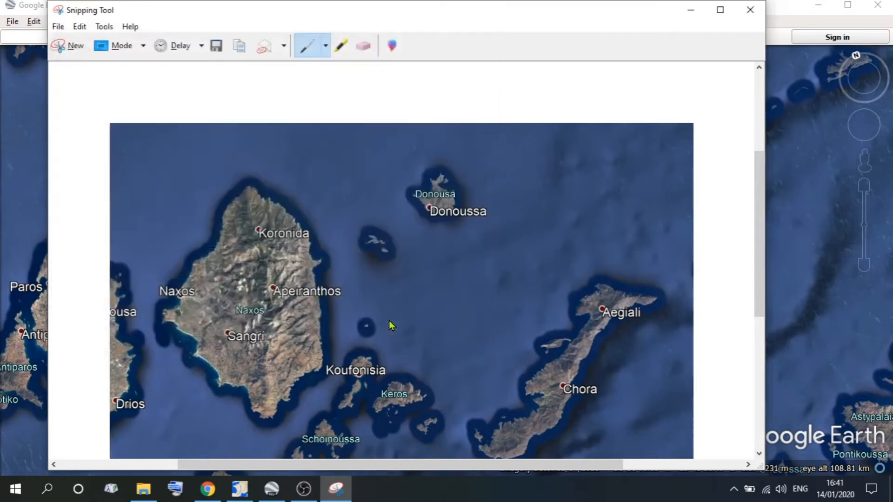
click(750, 14)
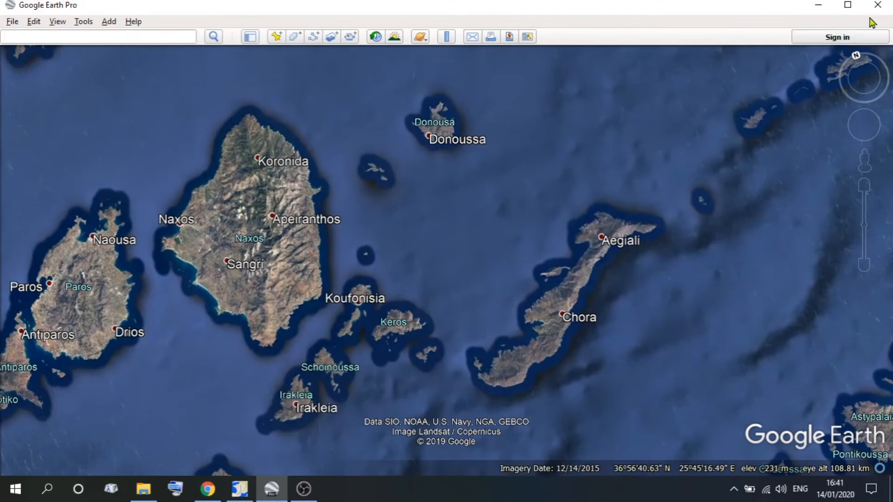
click(821, 5)
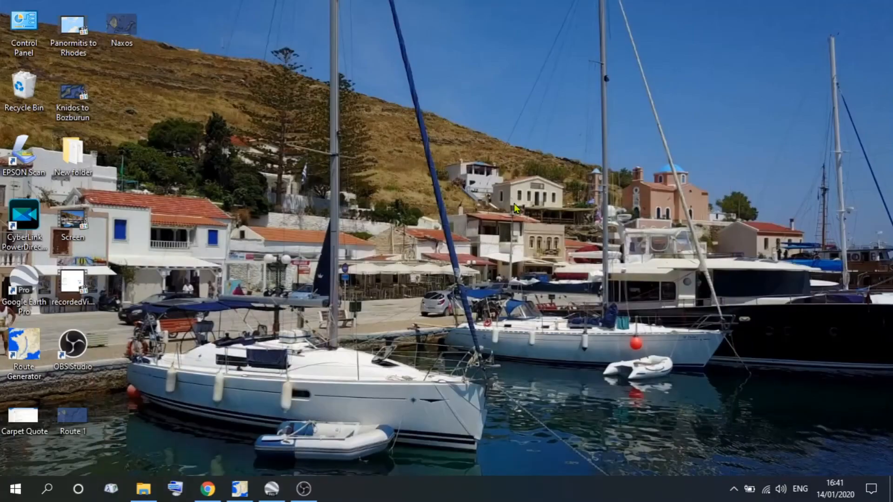
Switch to Route Generator and open the Naxos image from the Desktop as the background map.
click(239, 489)
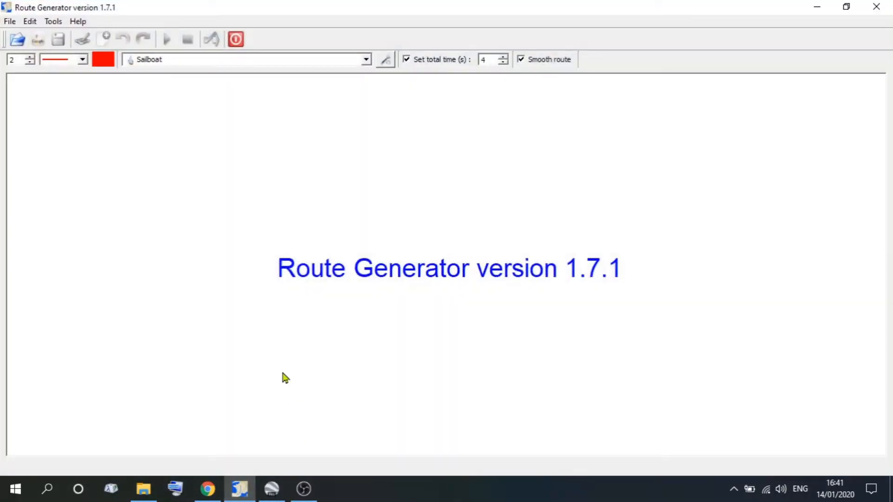
click(18, 43)
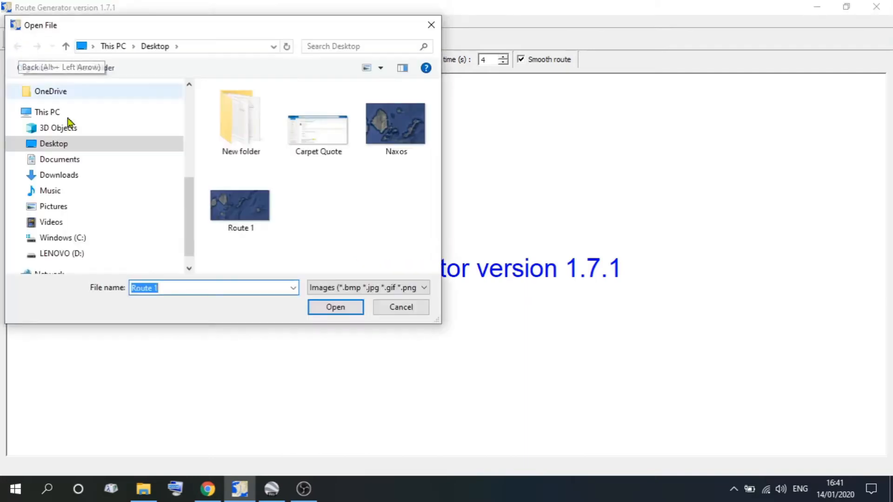
click(379, 132)
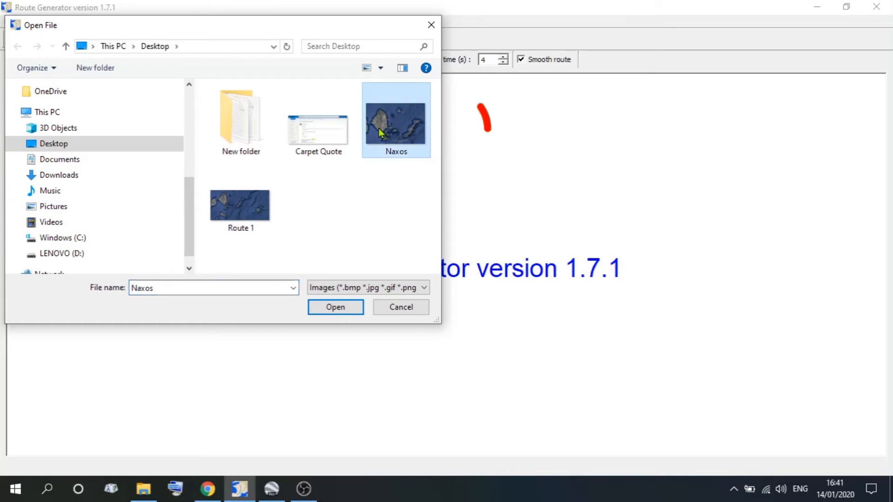
click(344, 309)
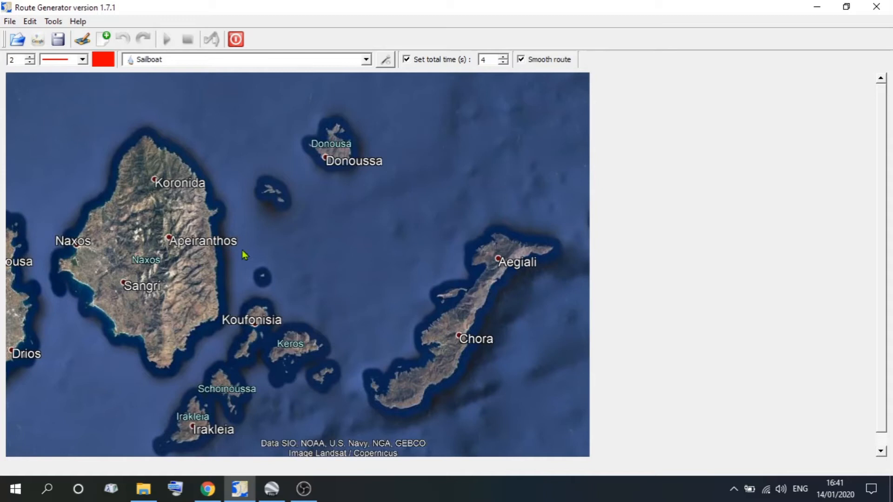
Draw a route from Naxos around the island's south, past Koufonisia and around Aegiali to Chora, and play its preview.
click(85, 39)
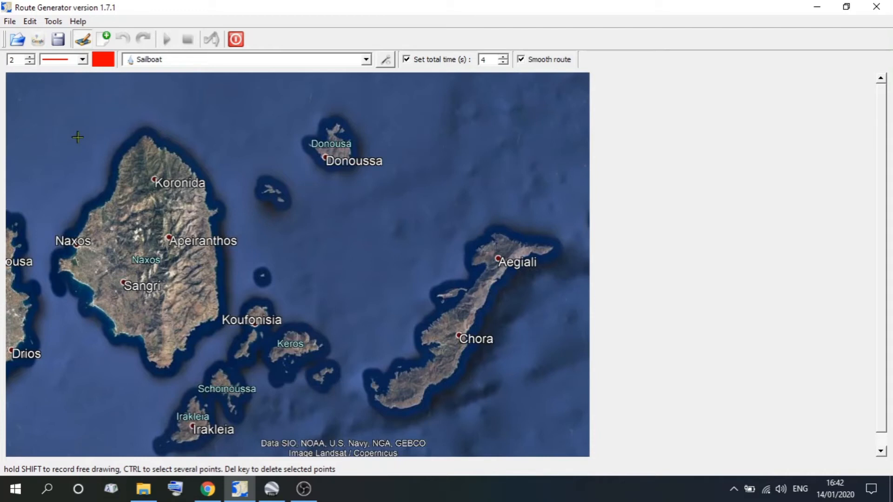
click(76, 243)
click(54, 255)
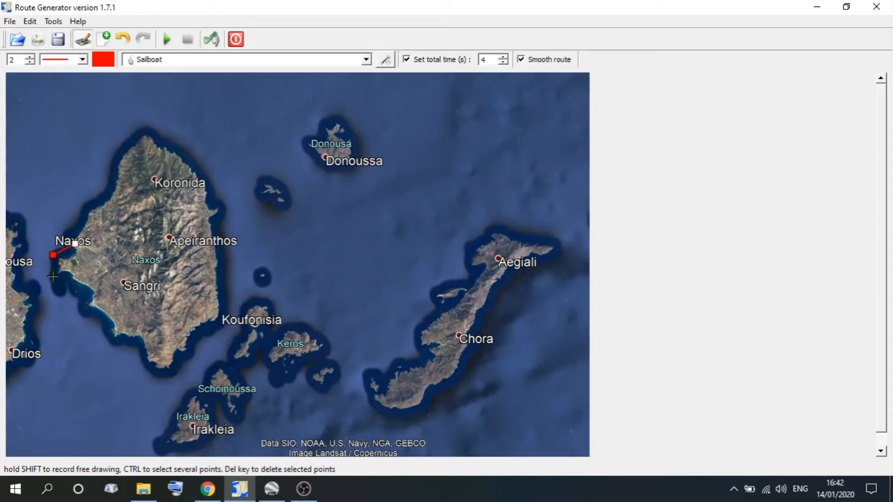
click(54, 276)
click(108, 352)
click(160, 388)
click(207, 359)
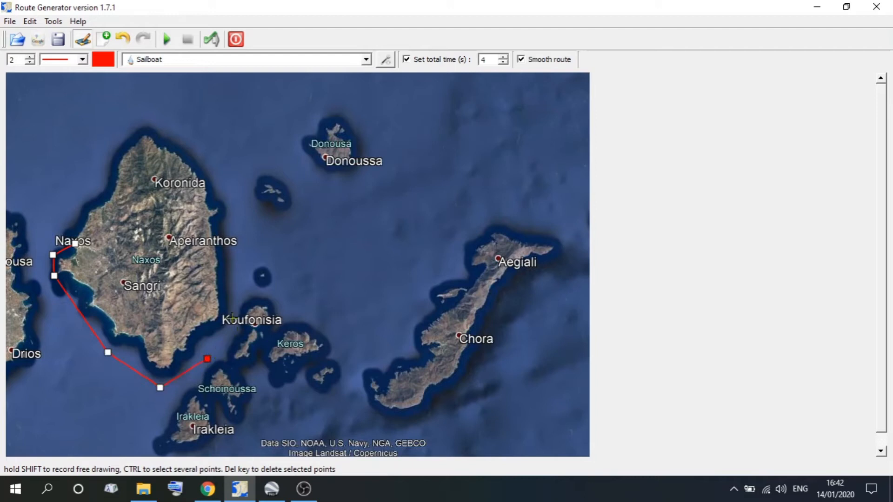
click(228, 316)
click(250, 270)
click(282, 255)
click(366, 251)
click(463, 230)
click(490, 219)
click(563, 229)
click(563, 255)
click(540, 279)
click(487, 325)
click(460, 335)
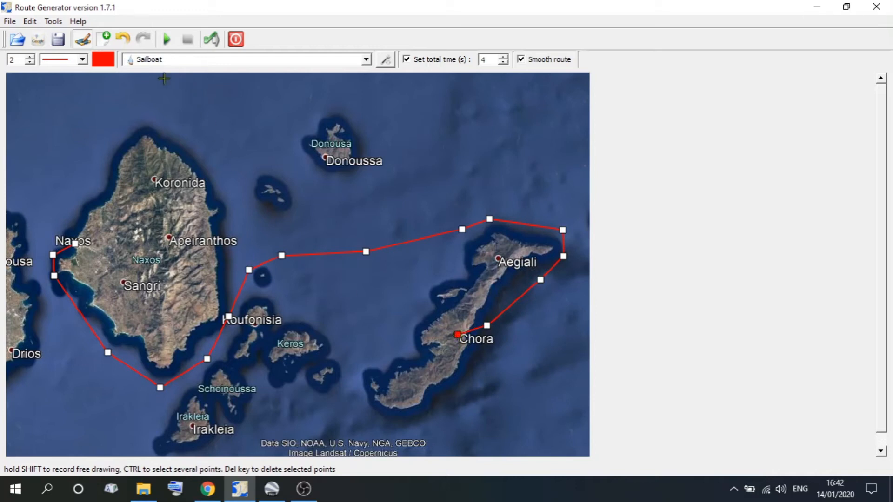
click(165, 42)
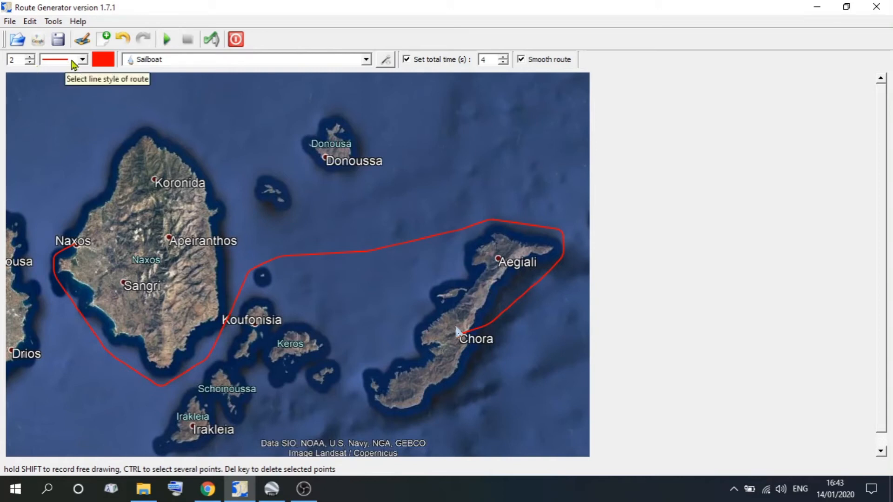
Set the route line's colour to yellow (255, 255, 0).
click(102, 59)
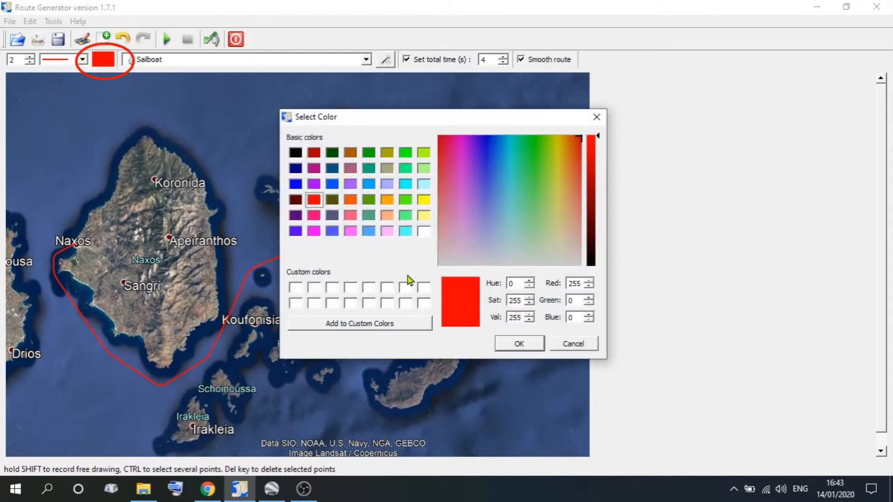
click(423, 200)
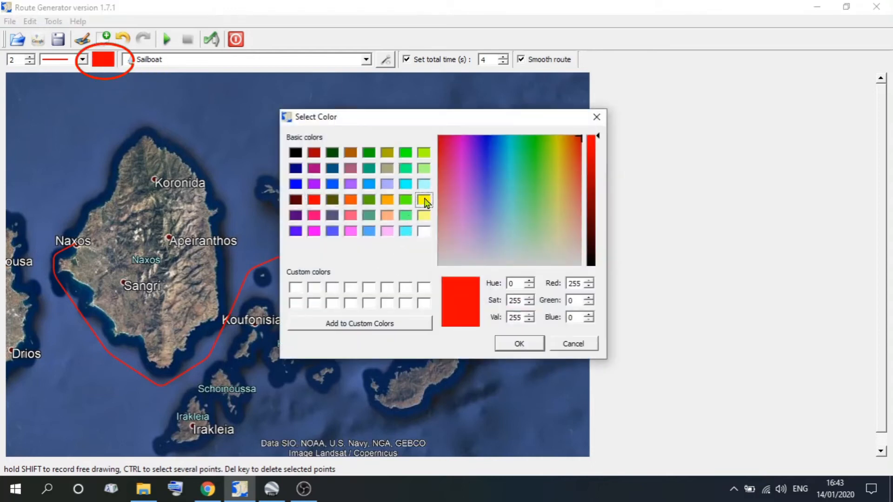
click(516, 344)
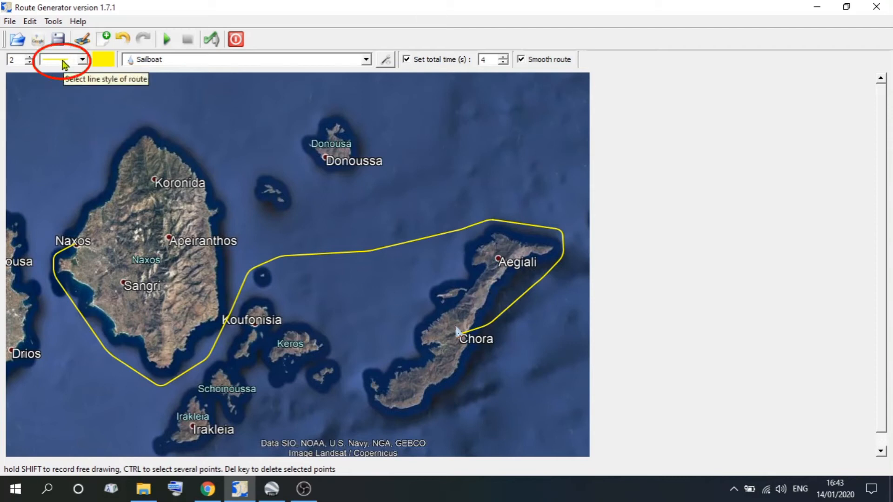
Try the dotted and dash-dotted line styles on the route, ending with the solid style.
click(84, 60)
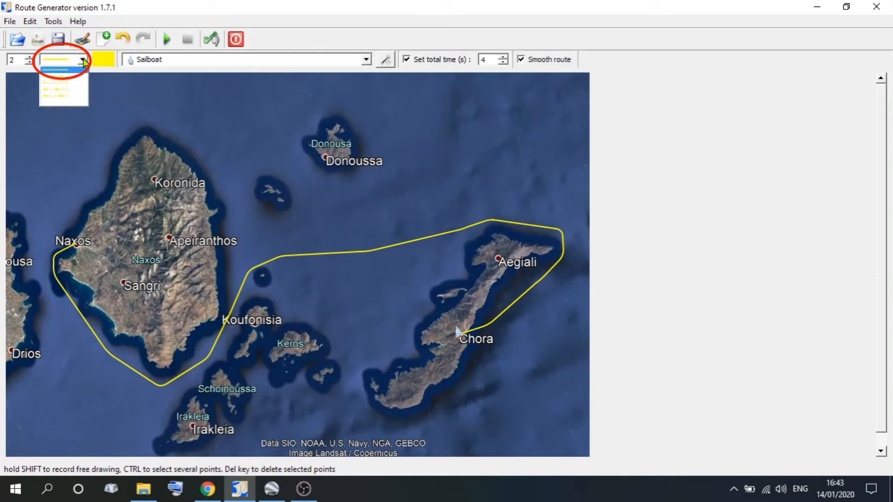
click(61, 87)
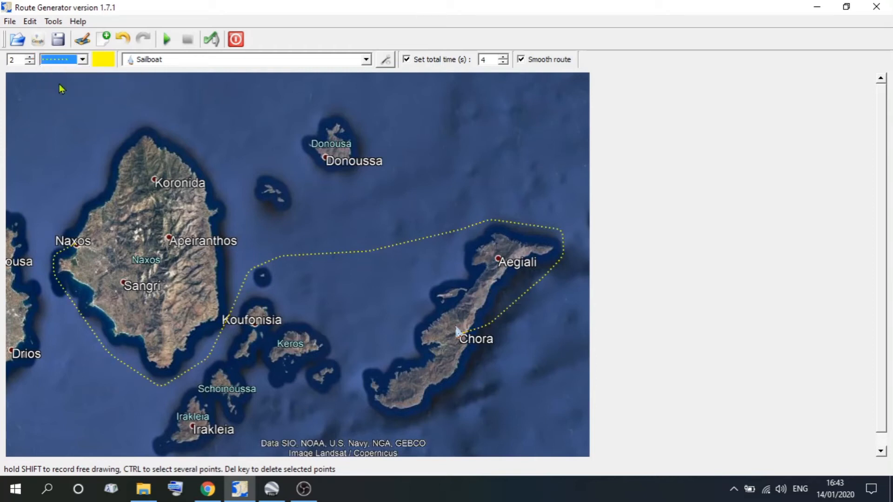
click(84, 60)
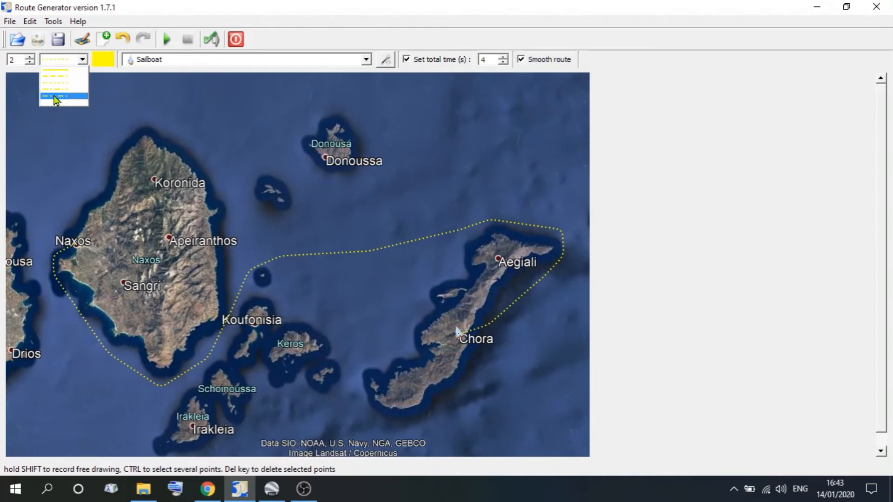
click(56, 101)
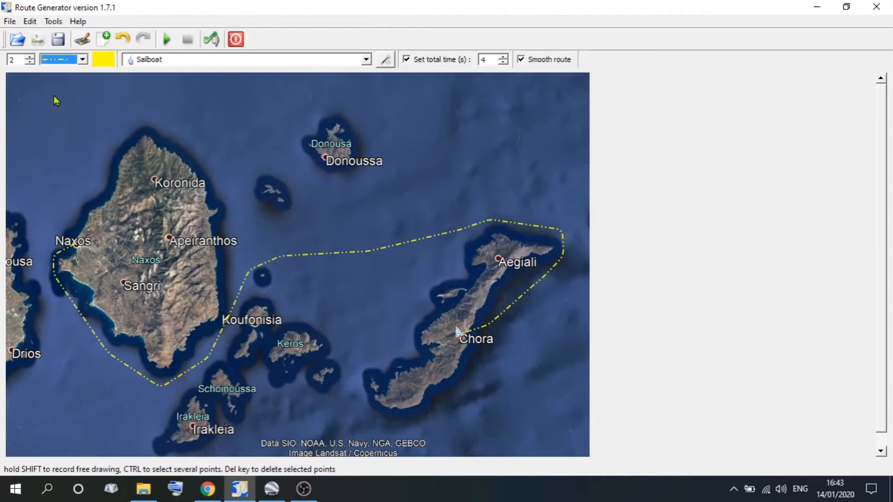
click(81, 60)
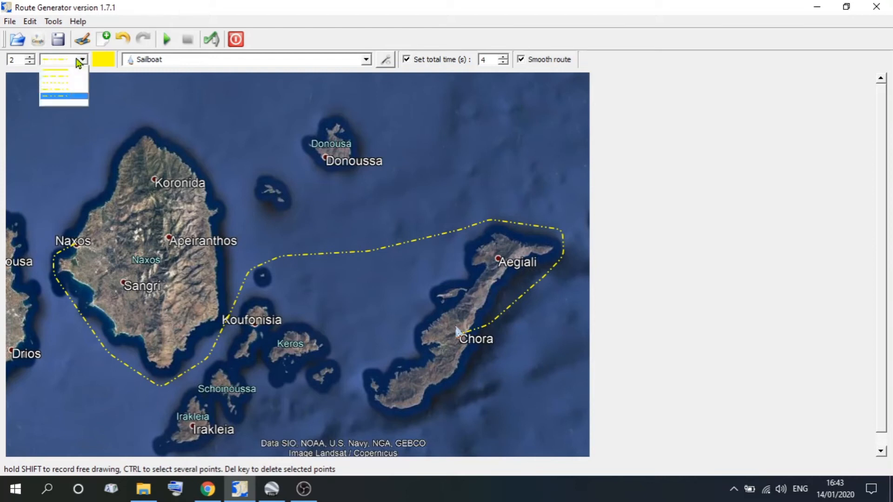
click(56, 70)
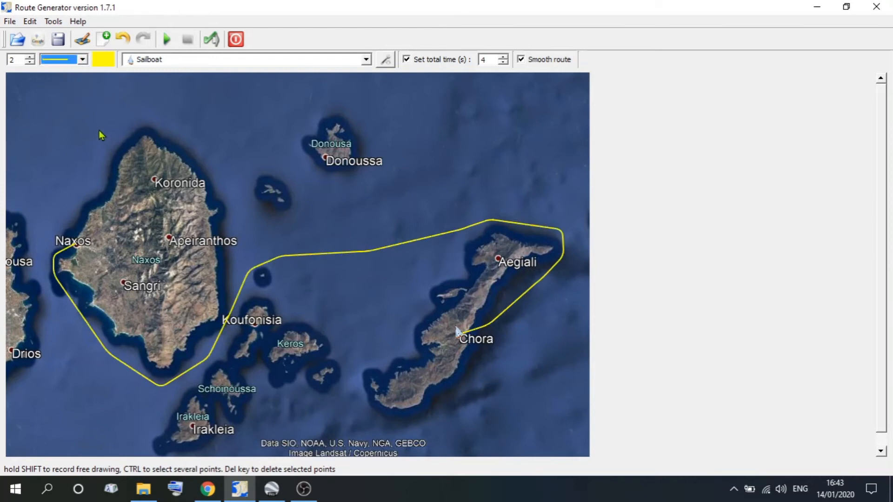
Try thicker widths for the route line, ending with a width of 2.
click(30, 57)
click(29, 58)
click(29, 57)
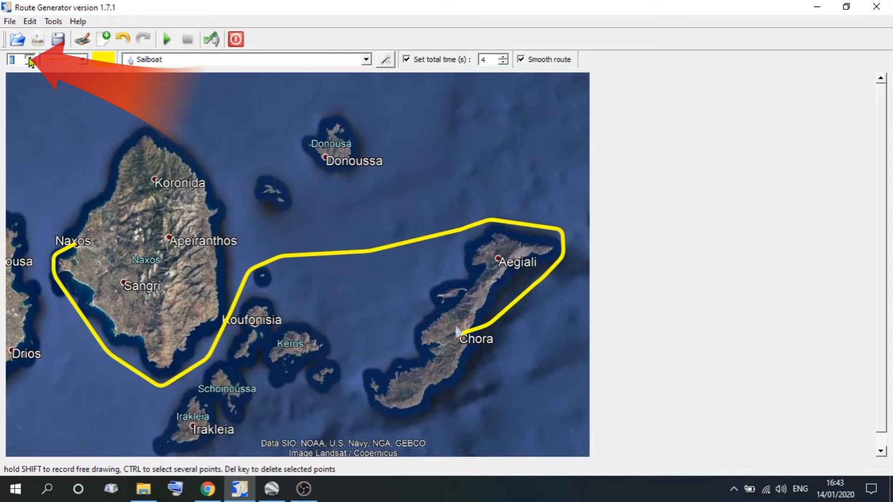
click(30, 63)
click(30, 63)
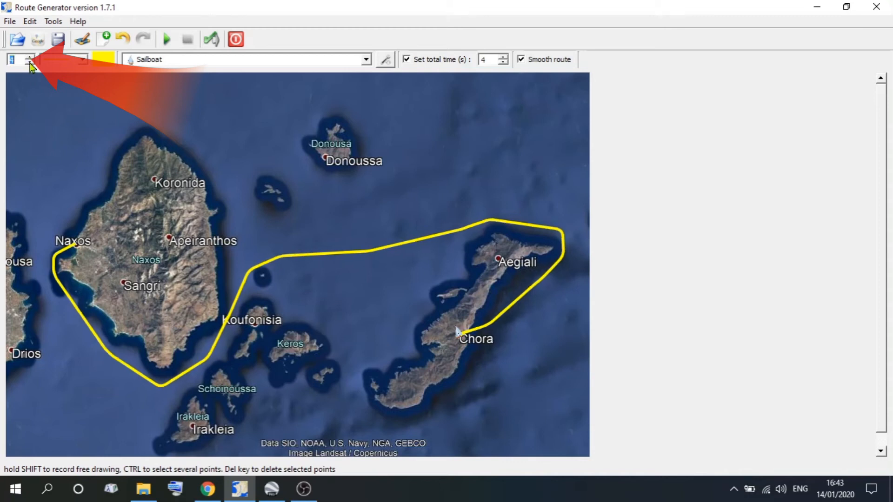
click(30, 64)
click(30, 63)
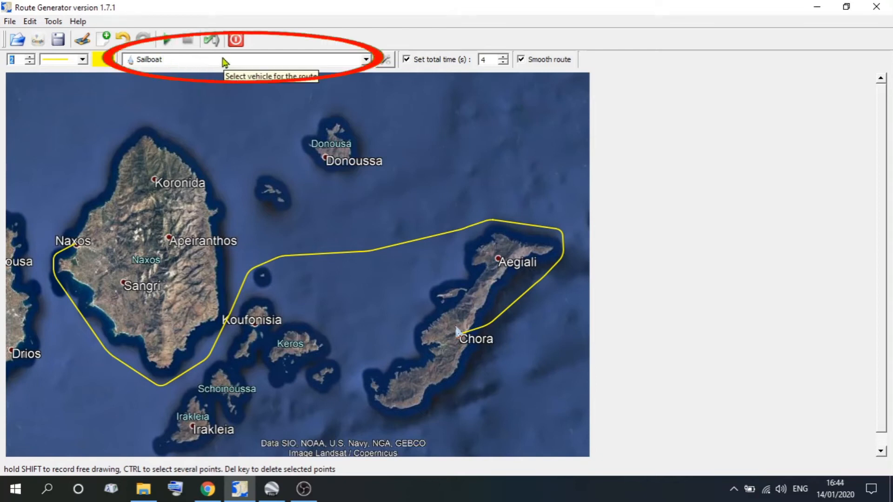
Set the crying-laughing emoji as the route vehicle at size 20 and play the route preview.
click(367, 60)
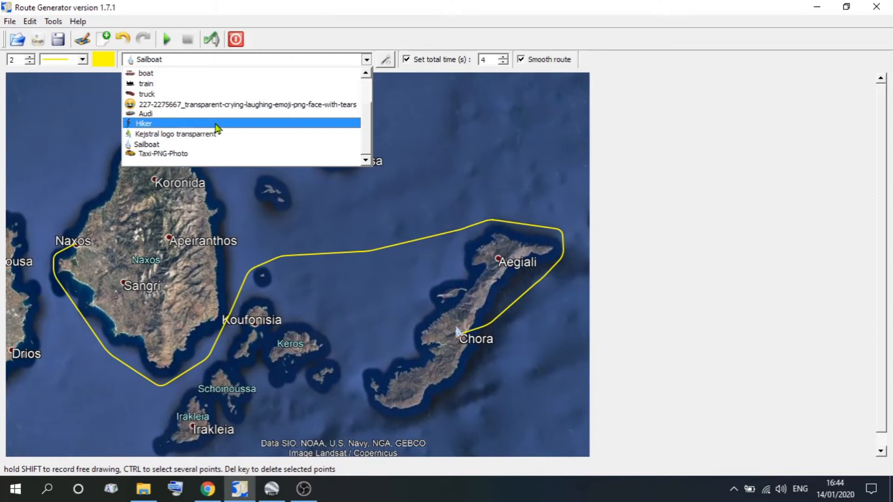
click(336, 64)
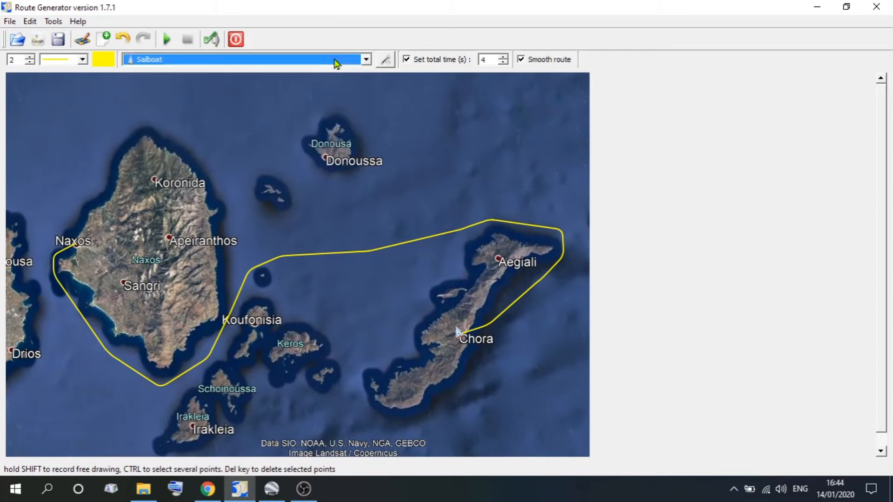
click(388, 60)
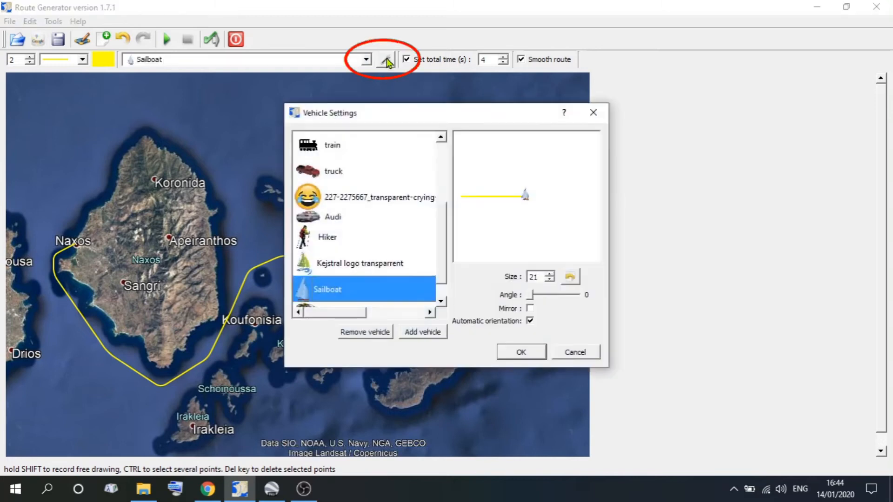
mouse_move(442, 233)
mouse_down()
mouse_move(448, 151)
mouse_move(444, 237)
mouse_up()
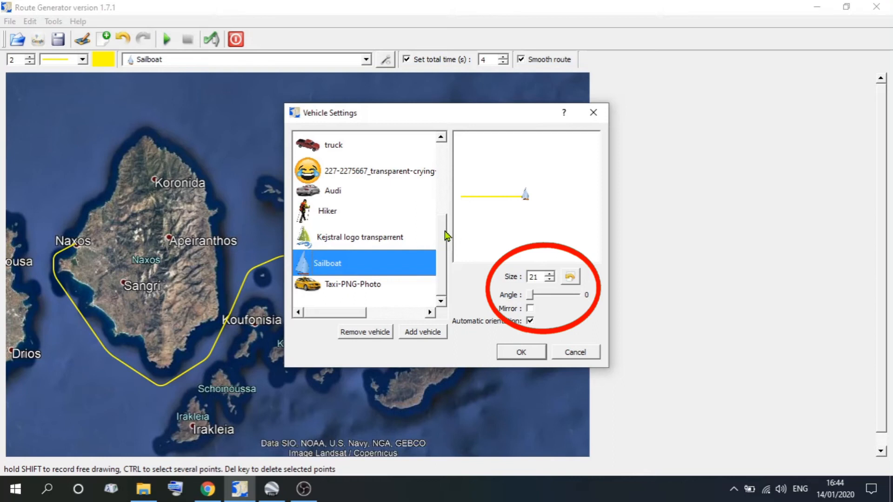
click(332, 175)
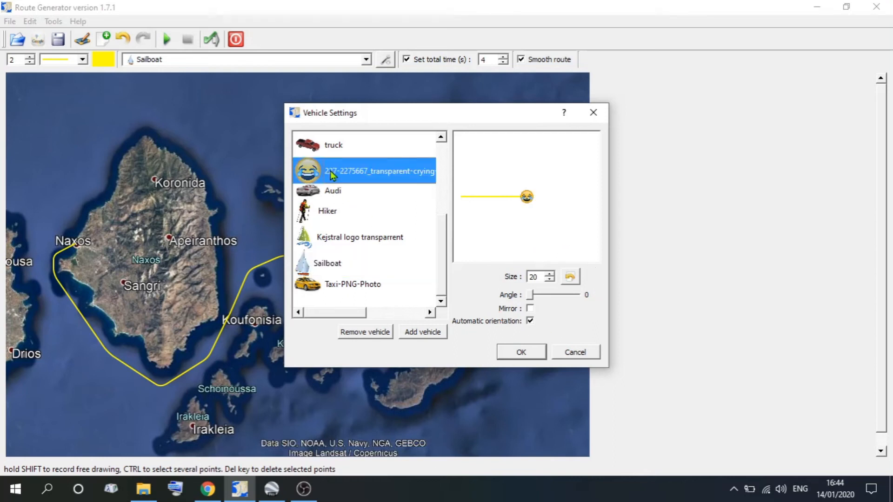
click(551, 275)
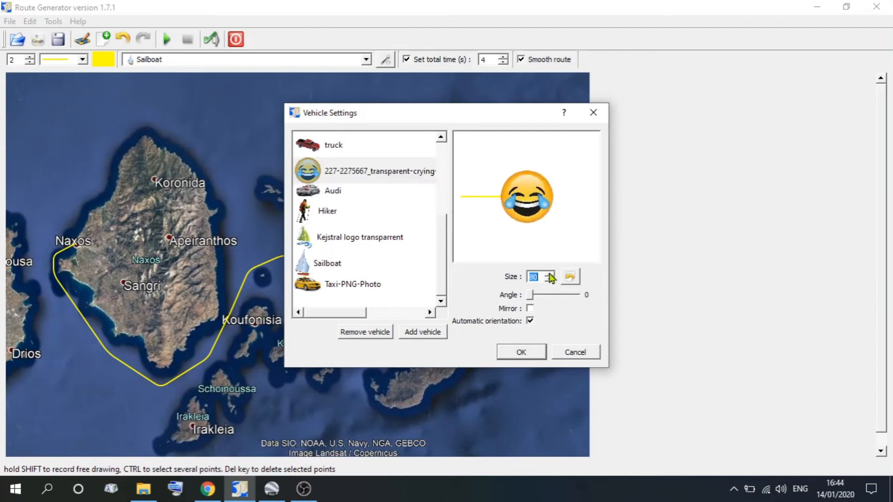
click(551, 280)
click(551, 281)
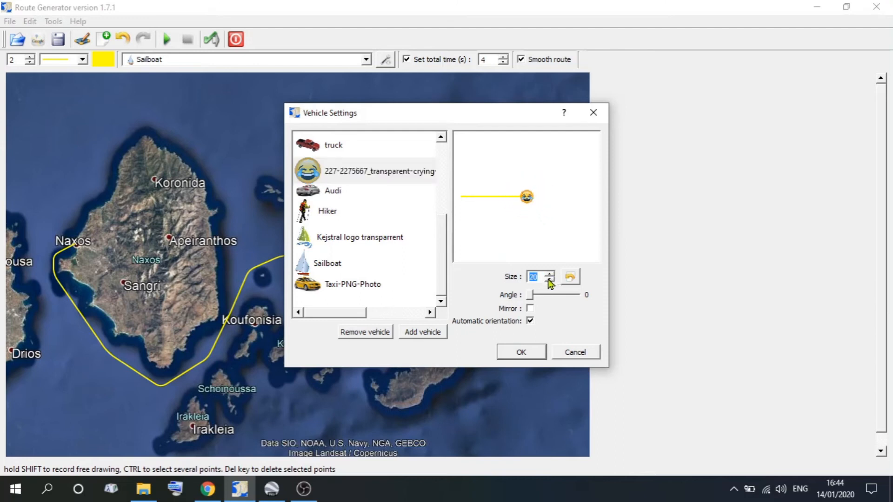
click(516, 352)
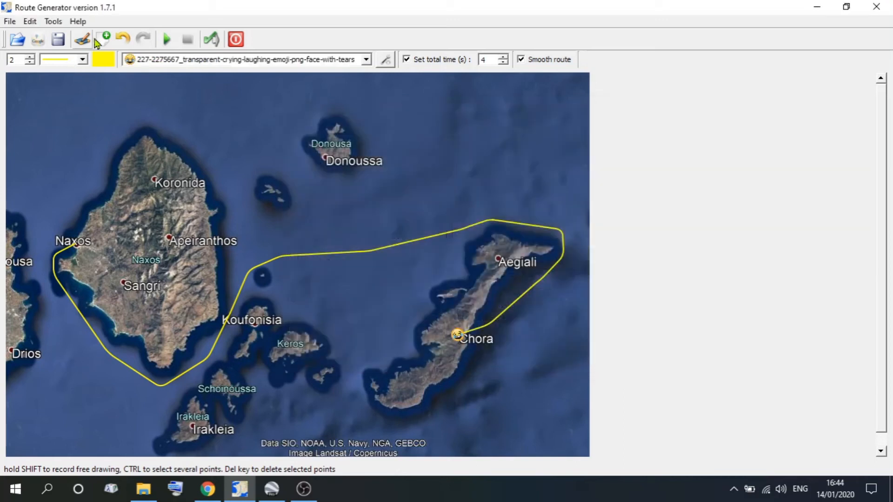
click(166, 40)
Add the shopping trolly image from the Pictures subfolder PNG's > Video making as a custom vehicle.
click(385, 60)
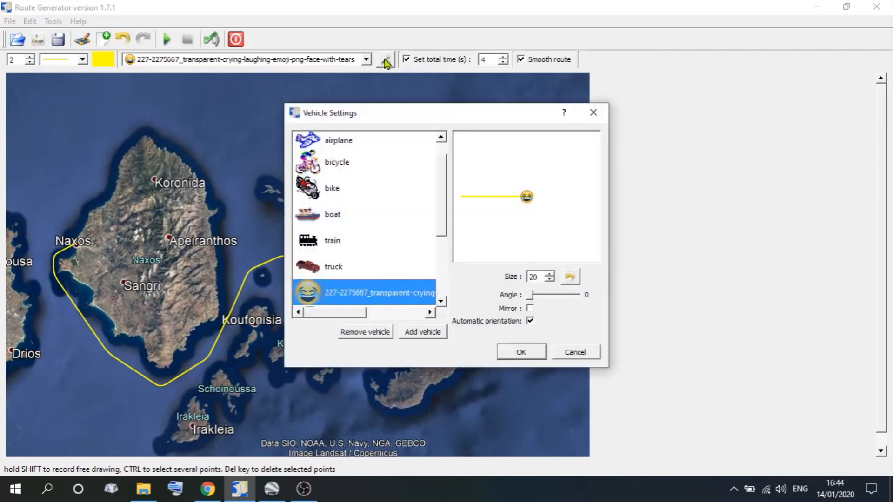
scroll(441, 188, down, 3)
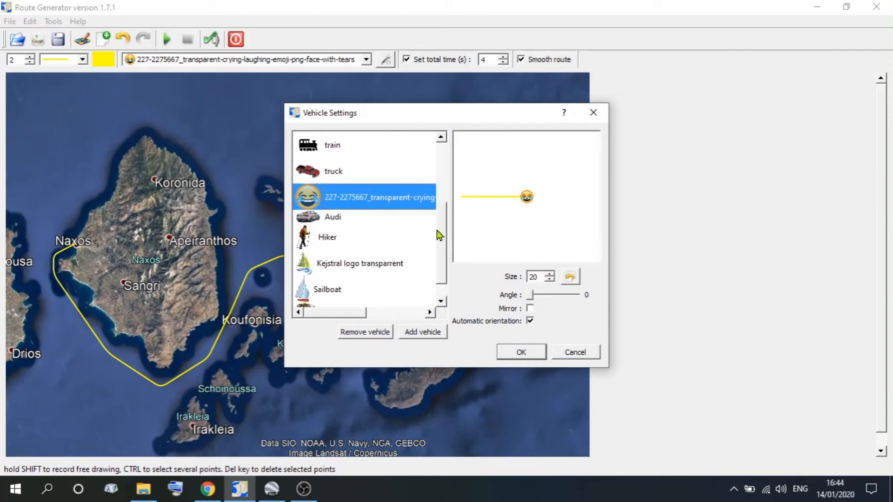
click(426, 336)
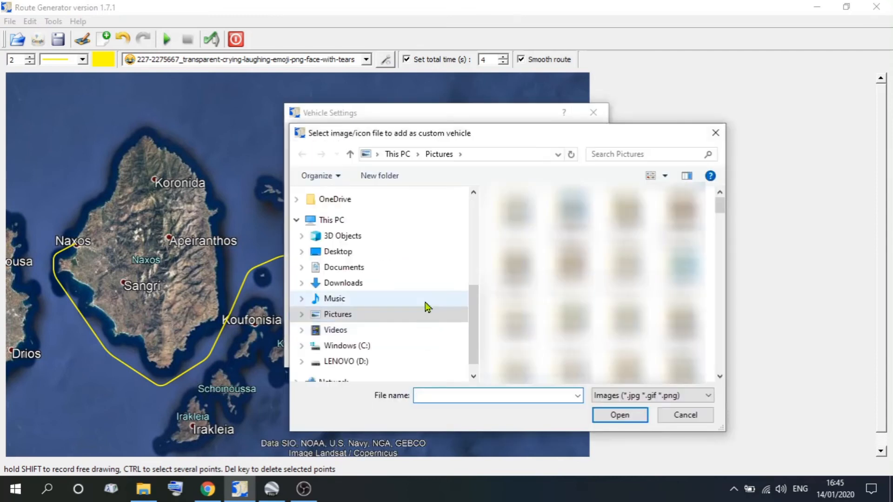
mouse_move(475, 305)
mouse_down()
mouse_move(472, 283)
mouse_move(476, 293)
mouse_up()
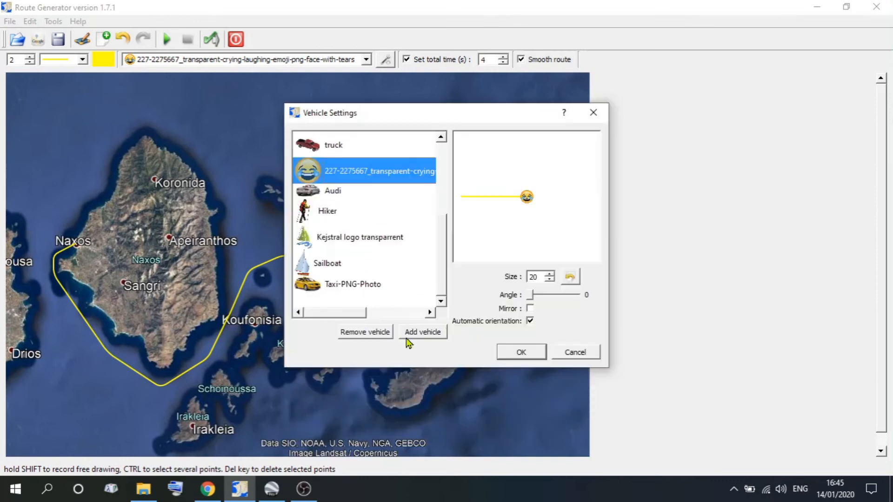
click(410, 330)
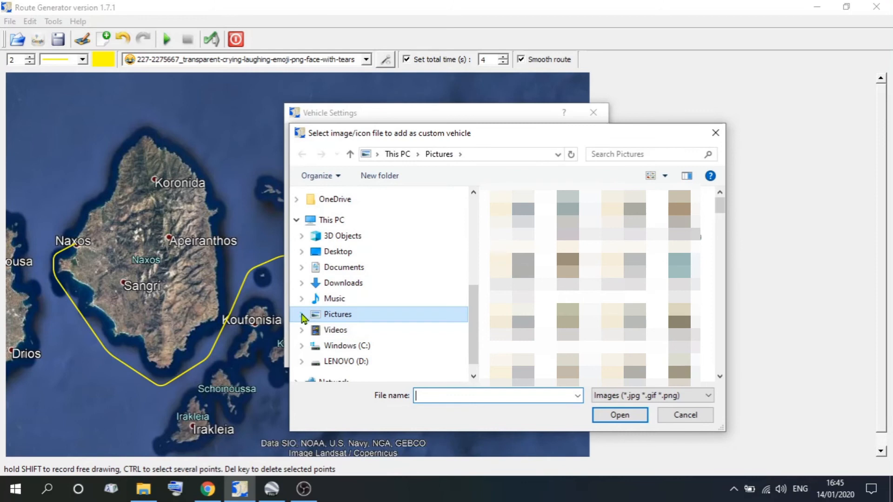
click(302, 314)
drag(472, 233, 472, 323)
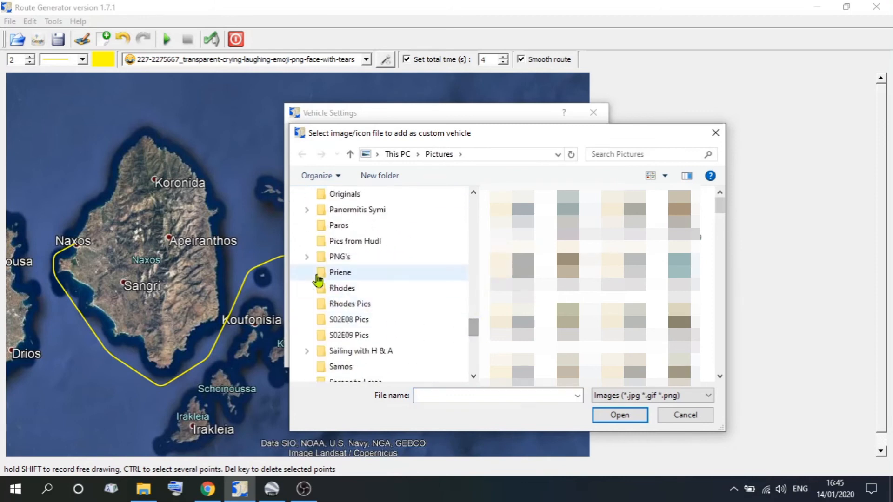
click(307, 257)
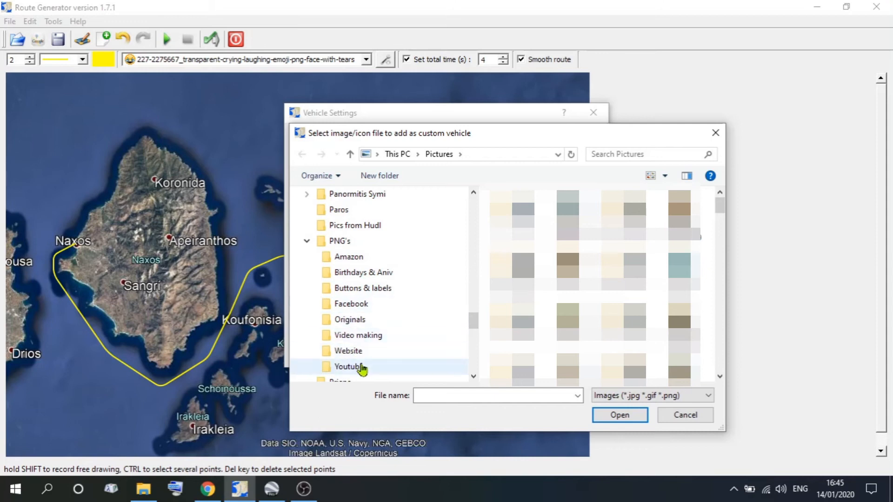
click(362, 340)
drag(722, 209, 723, 343)
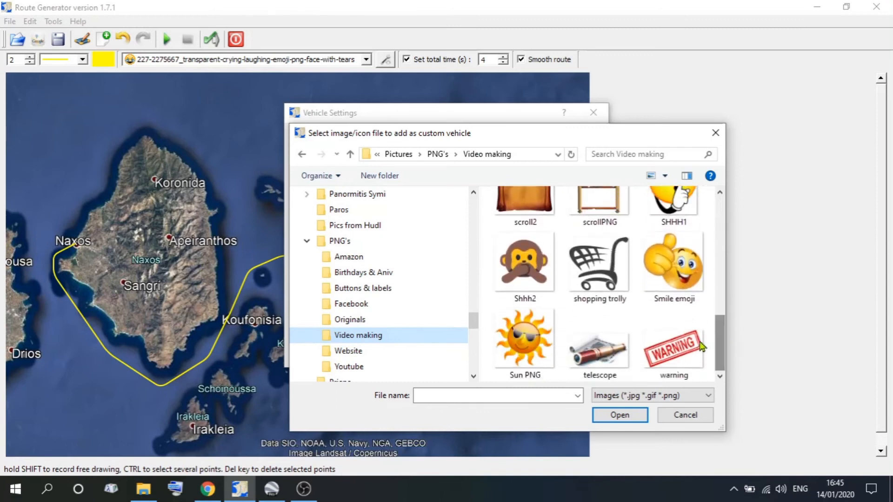
click(599, 268)
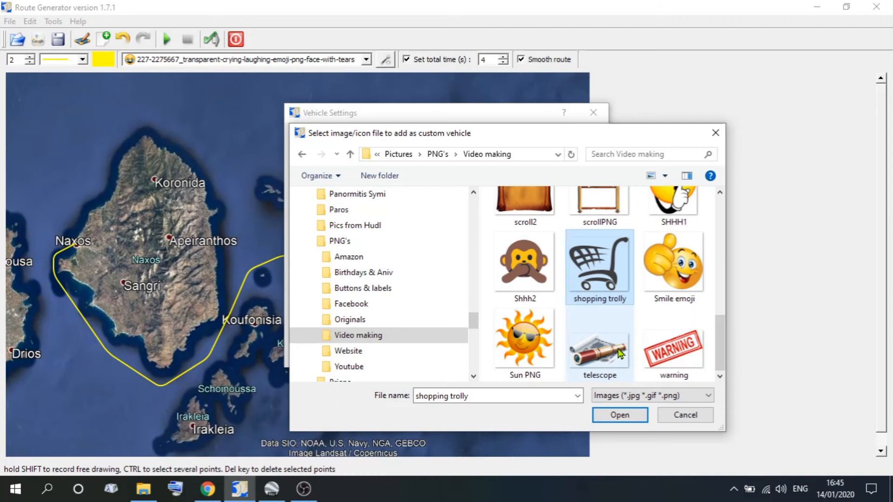
click(625, 417)
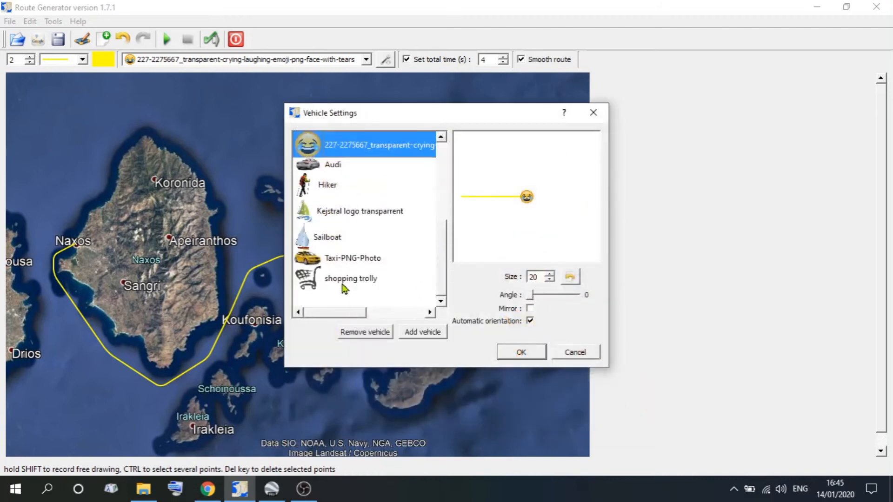
Set the shopping trolly as the route vehicle at size 30 and play the route preview.
click(309, 282)
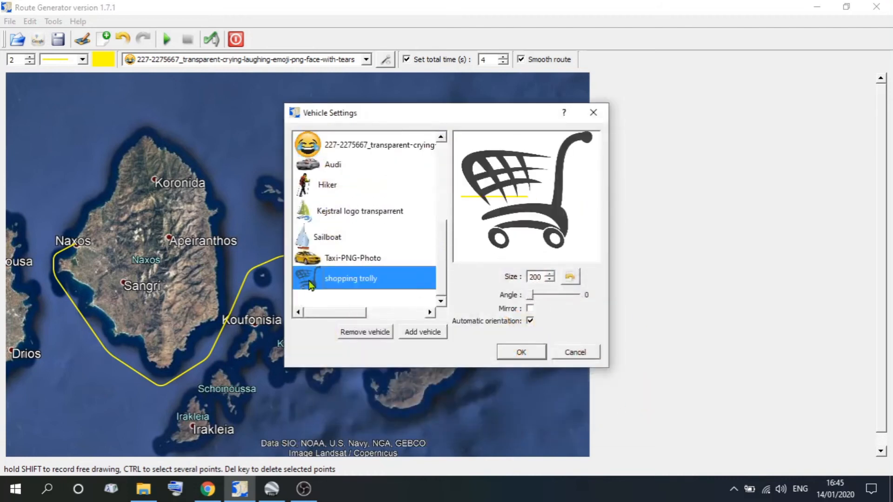
click(549, 280)
drag(549, 280, 547, 282)
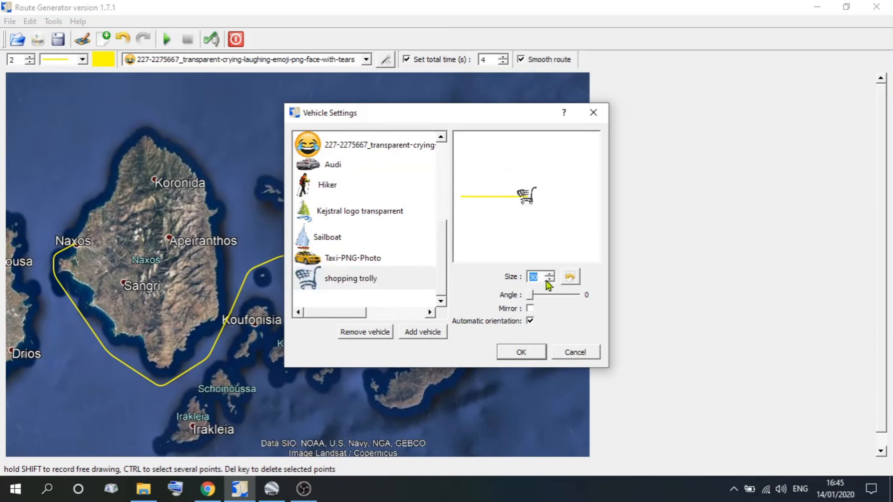
click(528, 355)
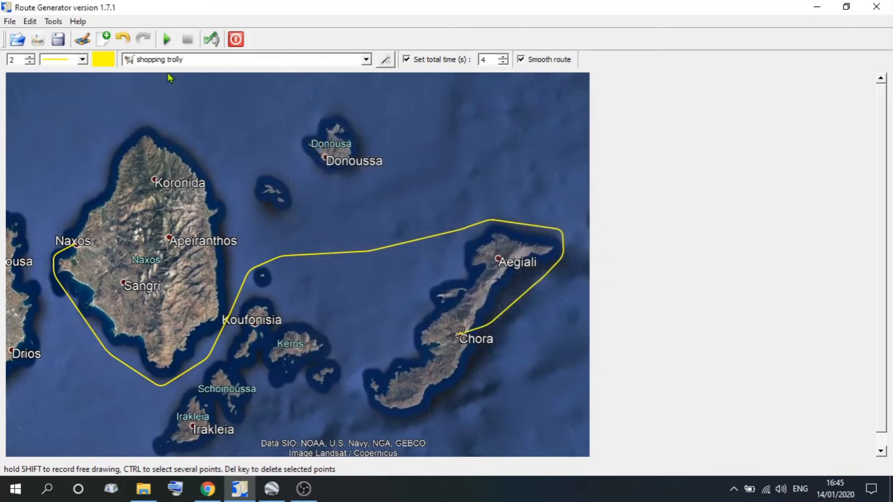
click(166, 41)
Change the route vehicle to the Sailboat in the vehicle settings.
click(385, 60)
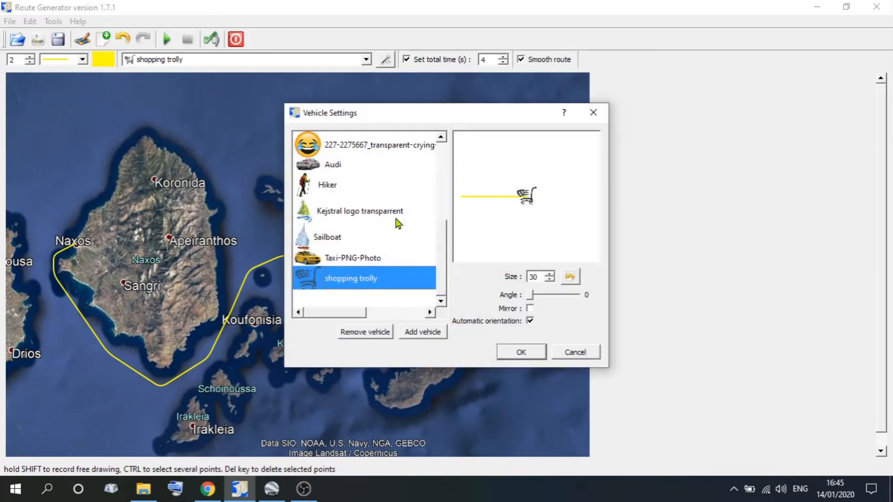
click(344, 238)
click(532, 355)
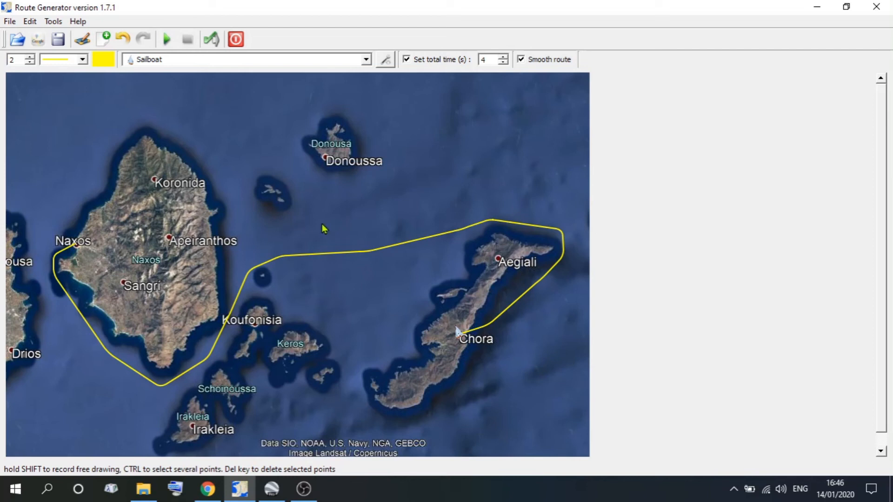
Generate the route movie into New folder on the desktop, deleting the files already in that folder.
click(212, 41)
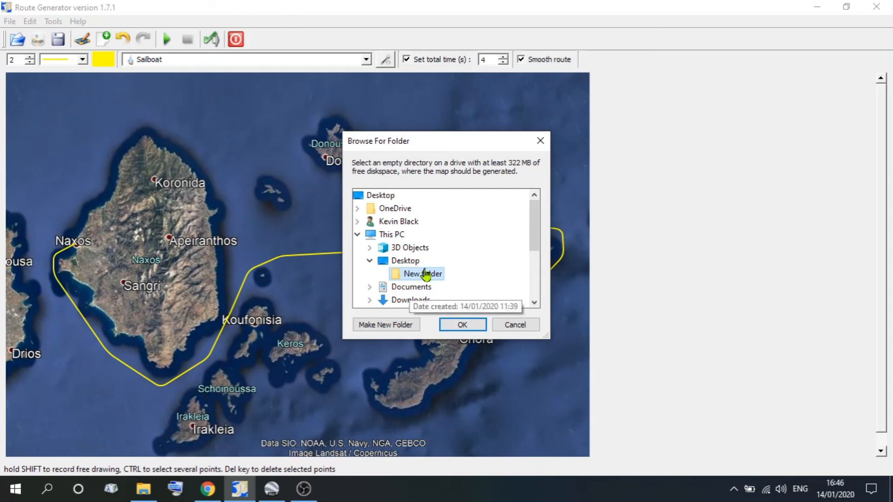
click(462, 325)
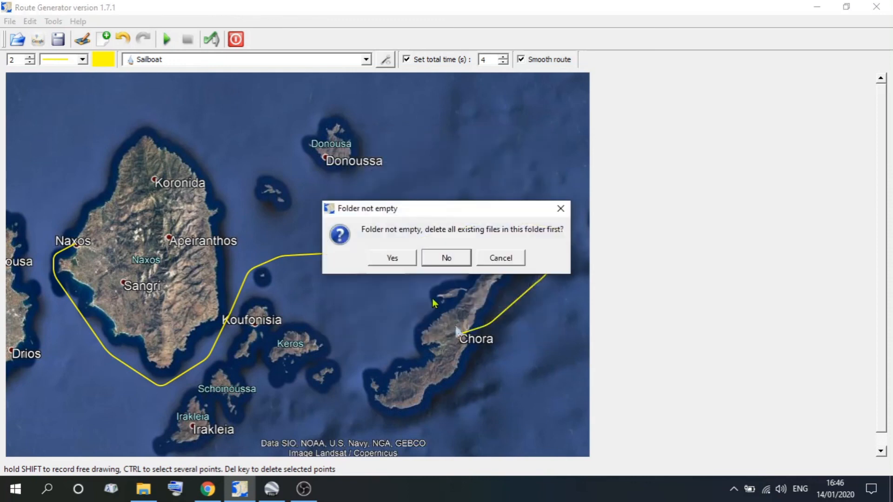
click(392, 259)
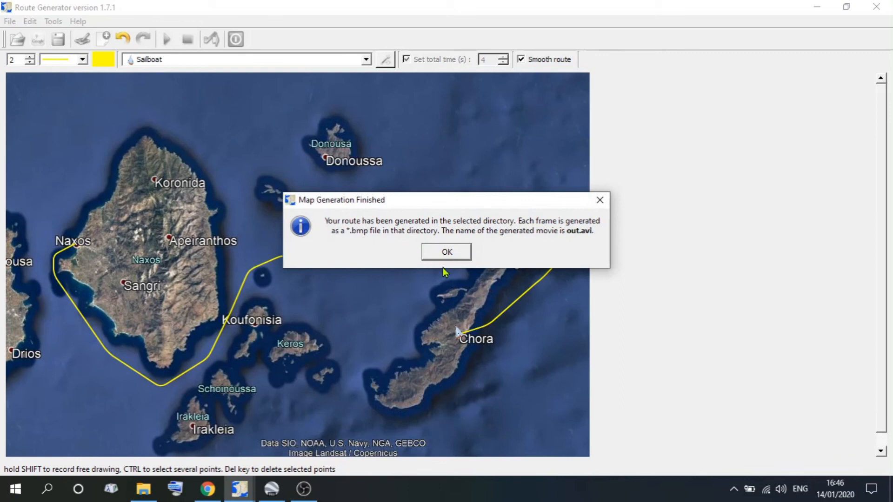
click(463, 253)
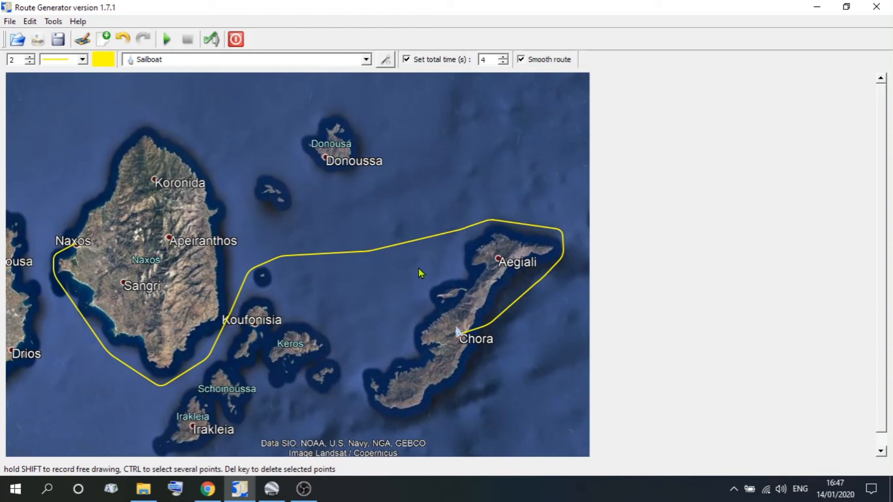
Switch to the desktop, open New folder and locate the generated AVI video among the map frames.
click(817, 6)
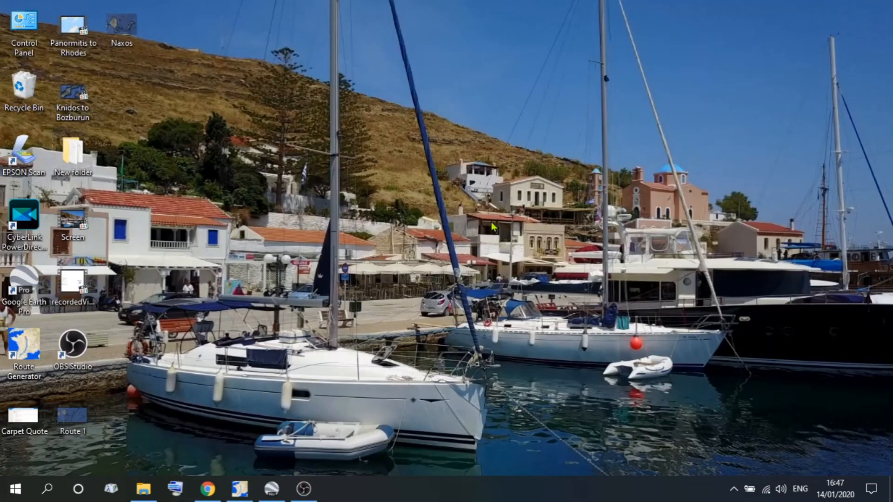
double_click(74, 154)
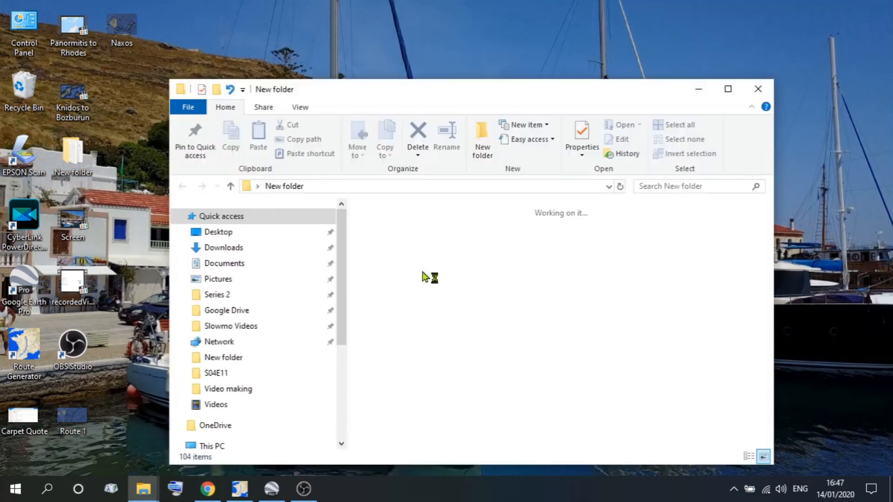
scroll(440, 298, down, 2)
scroll(441, 301, down, 15)
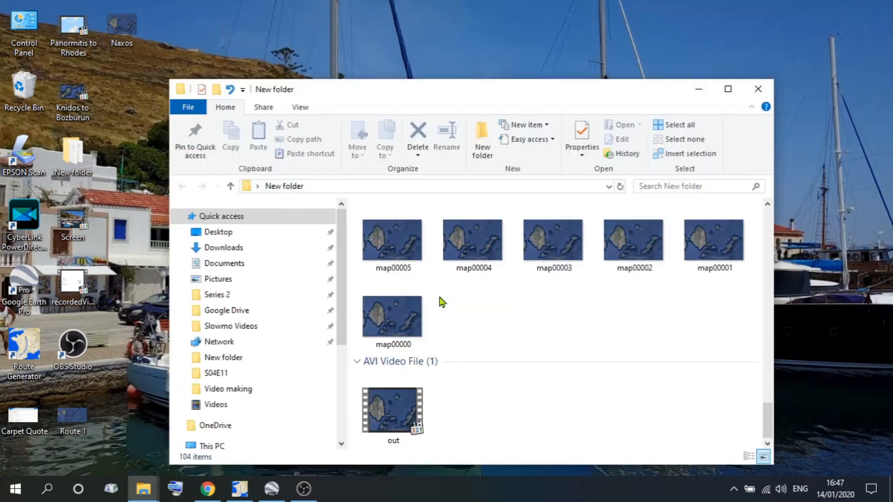
Play the generated out.avi video to check the route animation, and close the player and the folder.
mouse_move(391, 408)
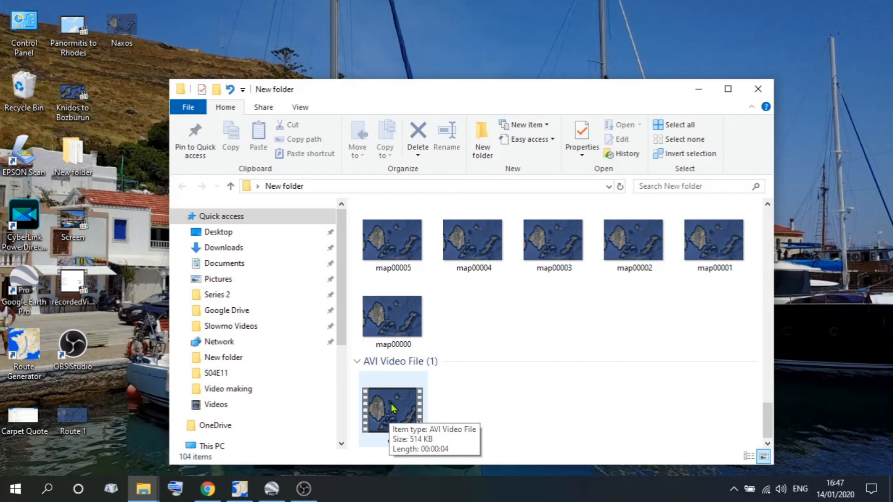
double_click(392, 408)
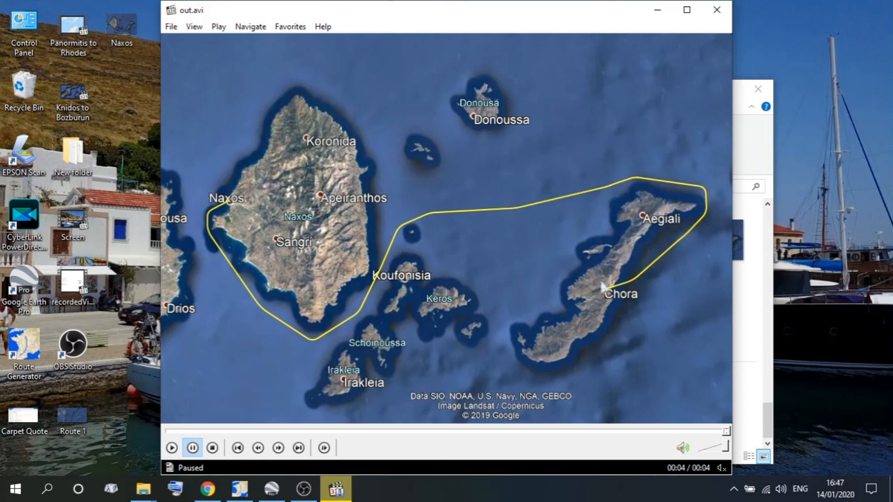
click(717, 10)
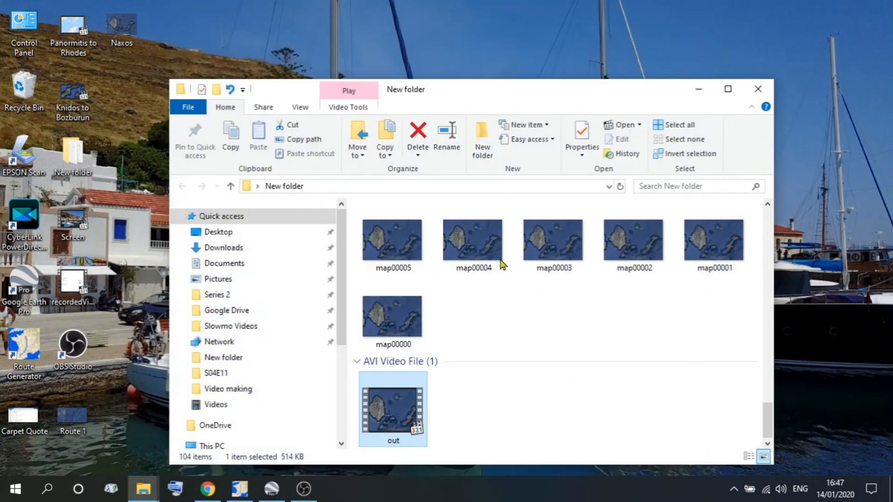
click(758, 88)
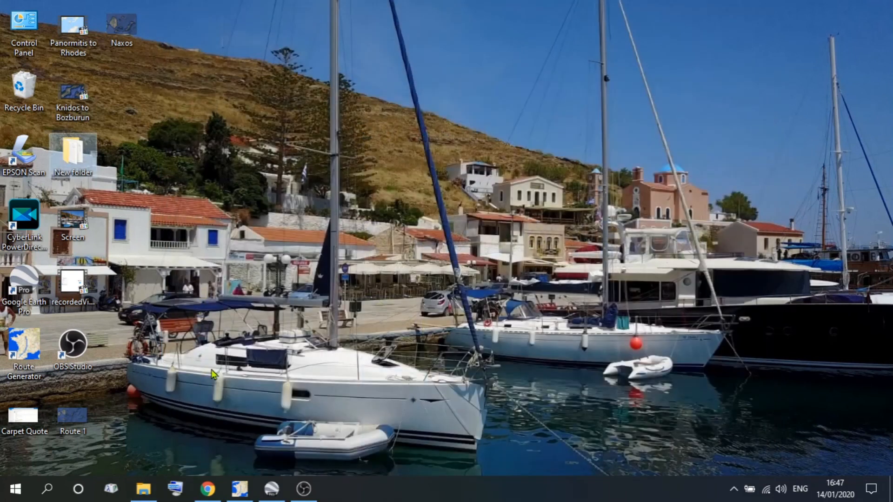